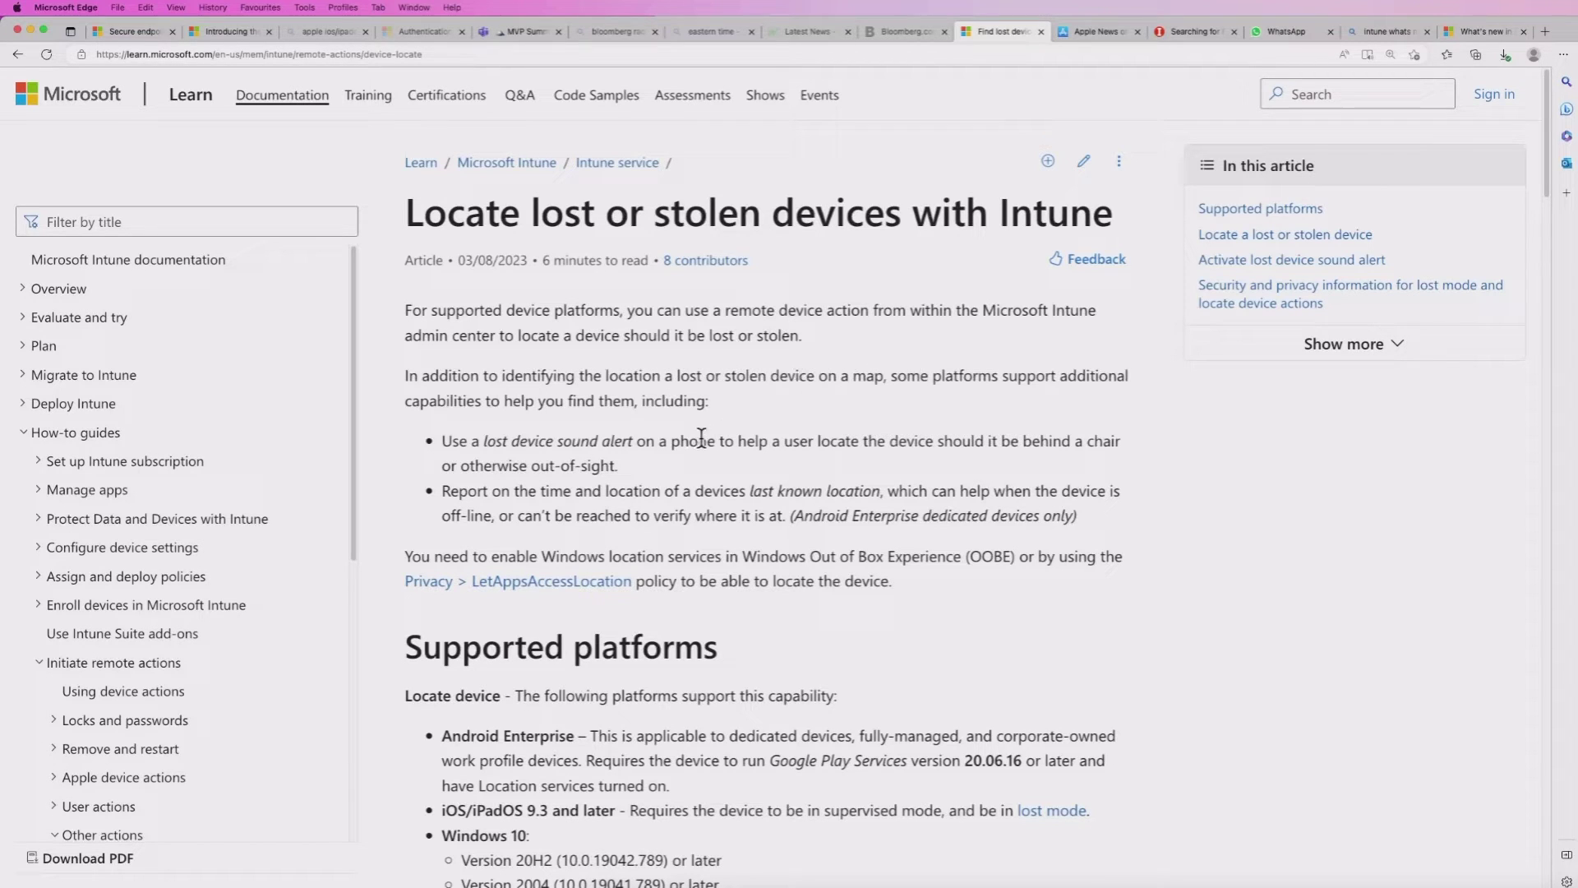
Step: Highlight the Android Enterprise dedicated-devices note and the Google Play Services 20.06.16 requirement
scroll(702, 437, "down", 1)
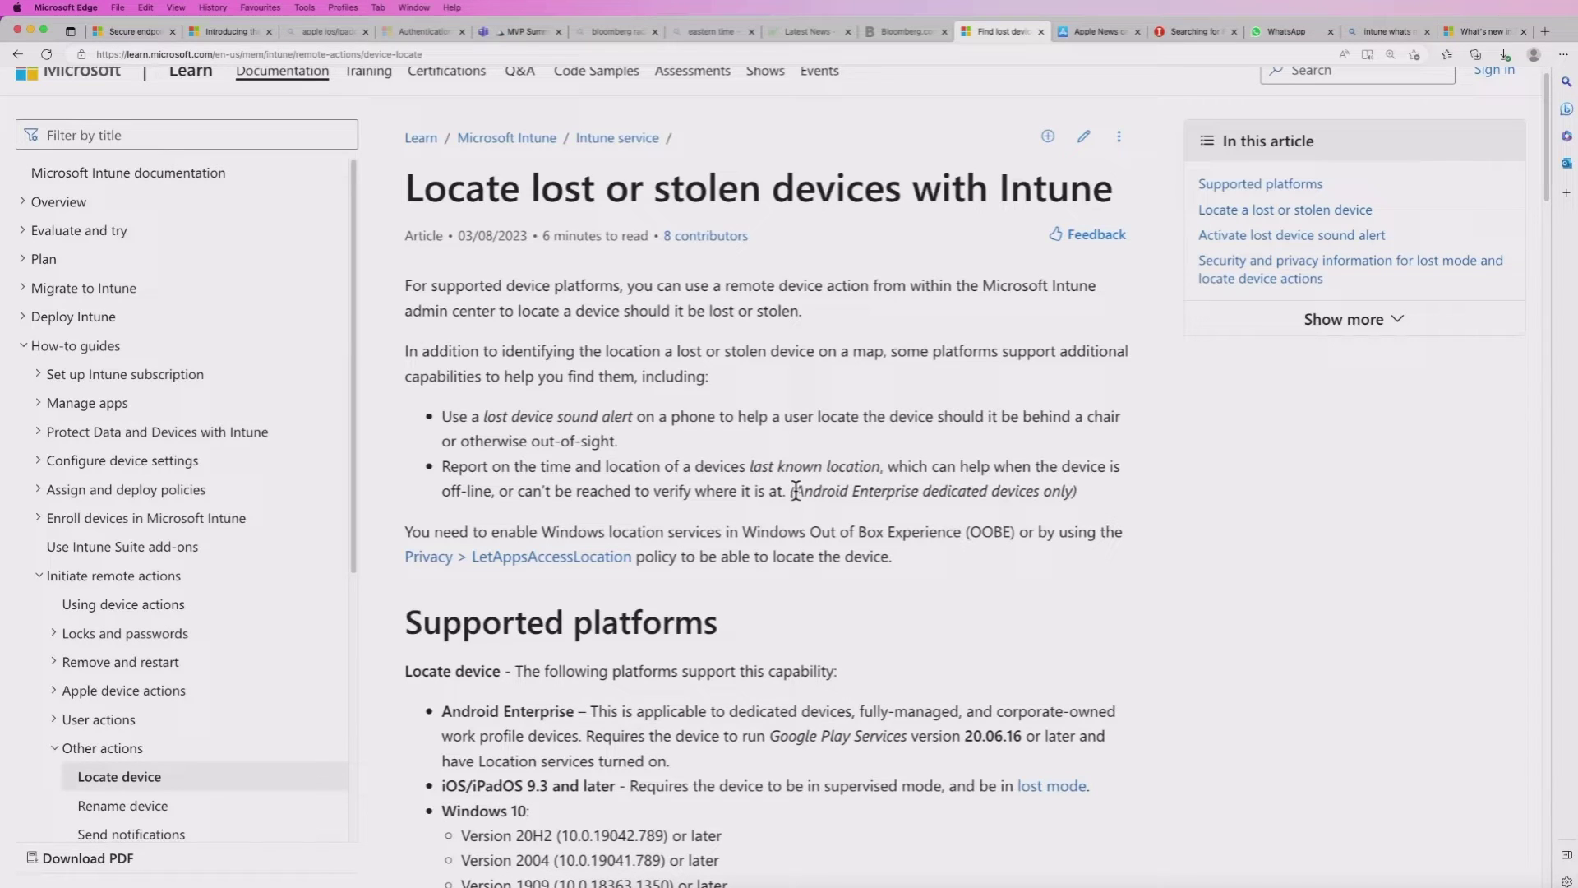
left_click_drag(796, 490, 1071, 491)
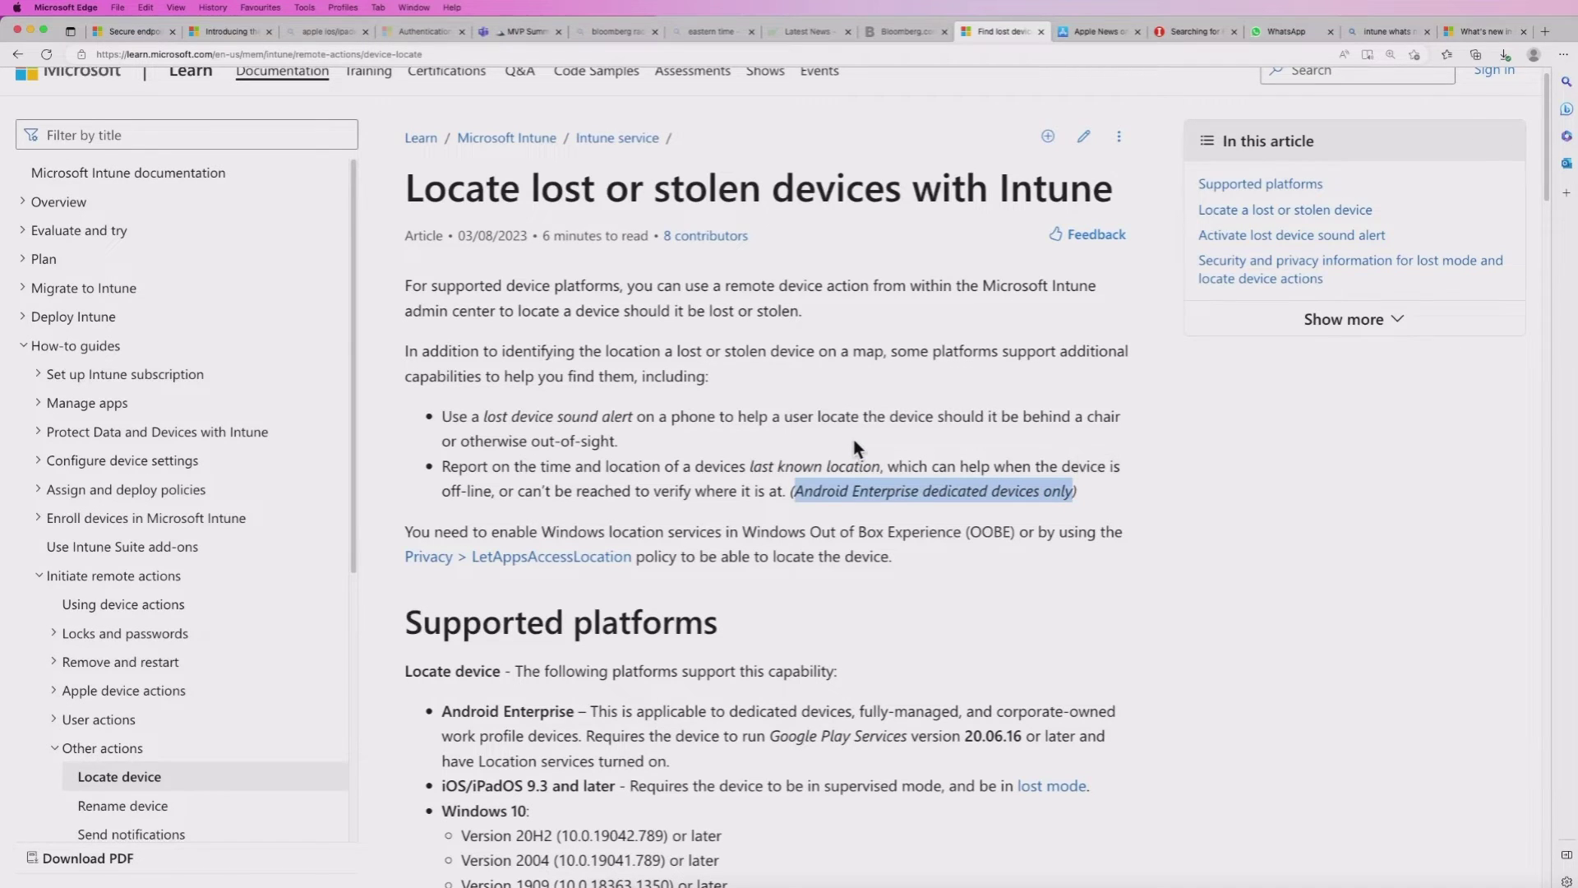
scroll(853, 444, "down", 5)
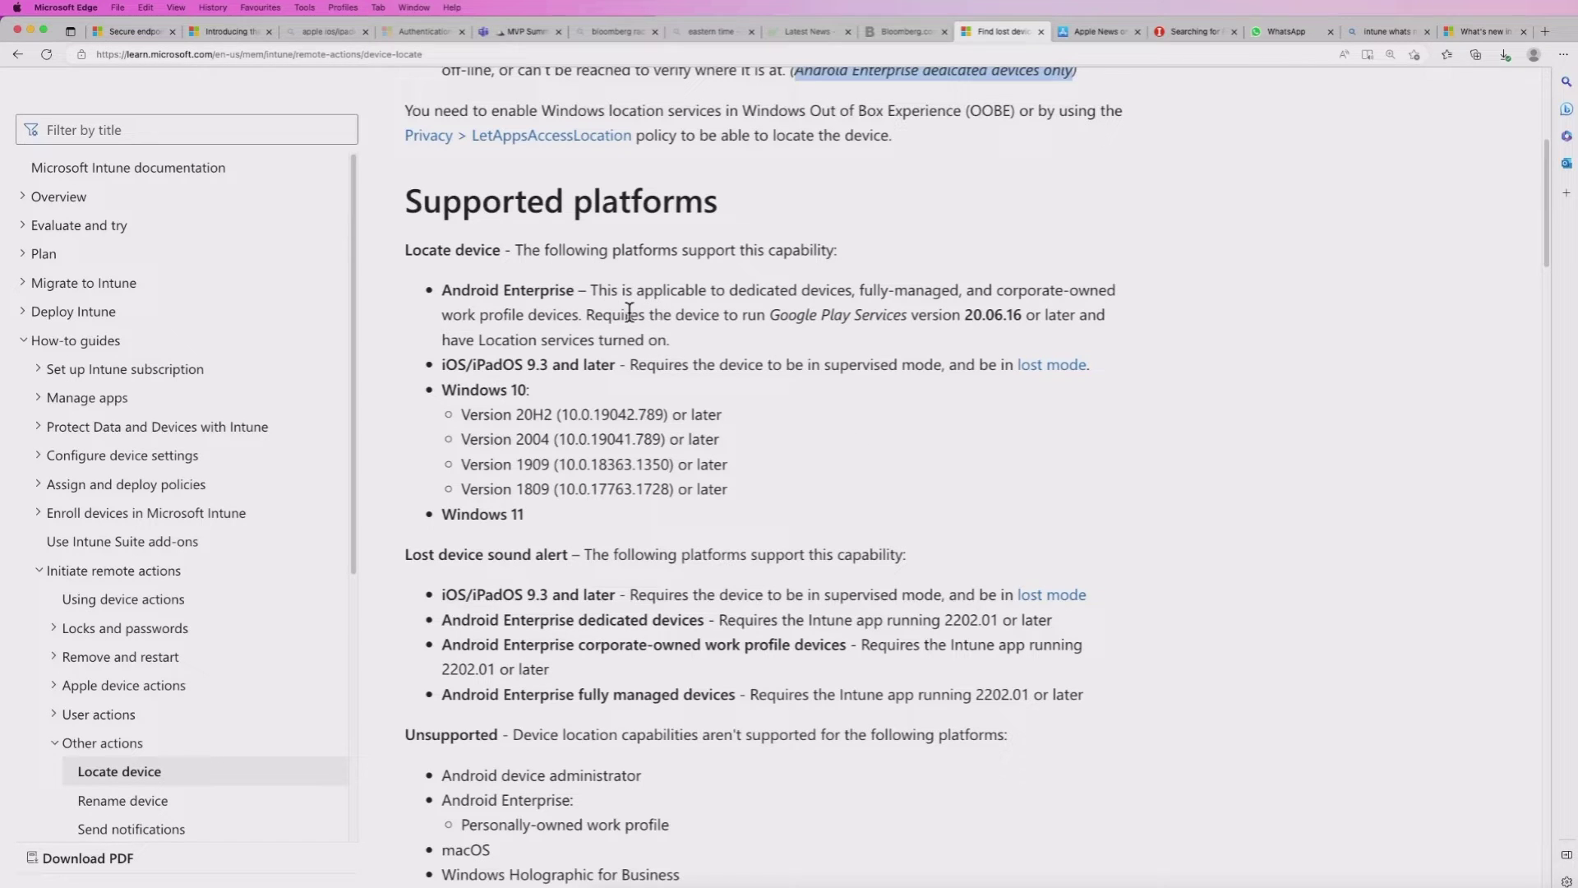
left_click_drag(587, 315, 1028, 320)
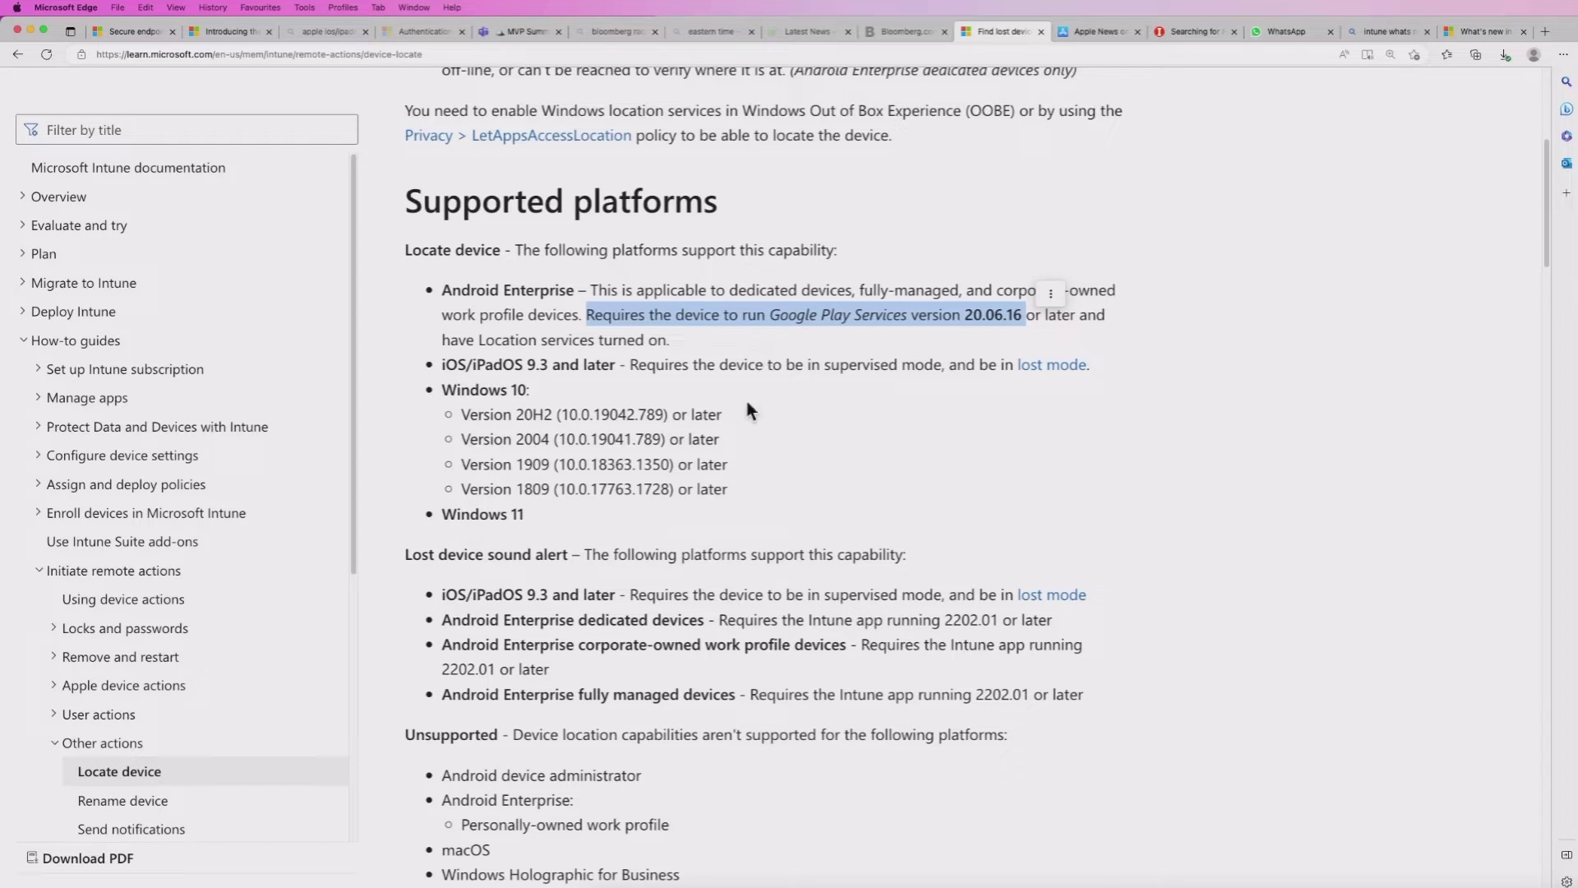
left_click(621, 624)
scroll(600, 645, "down", 5)
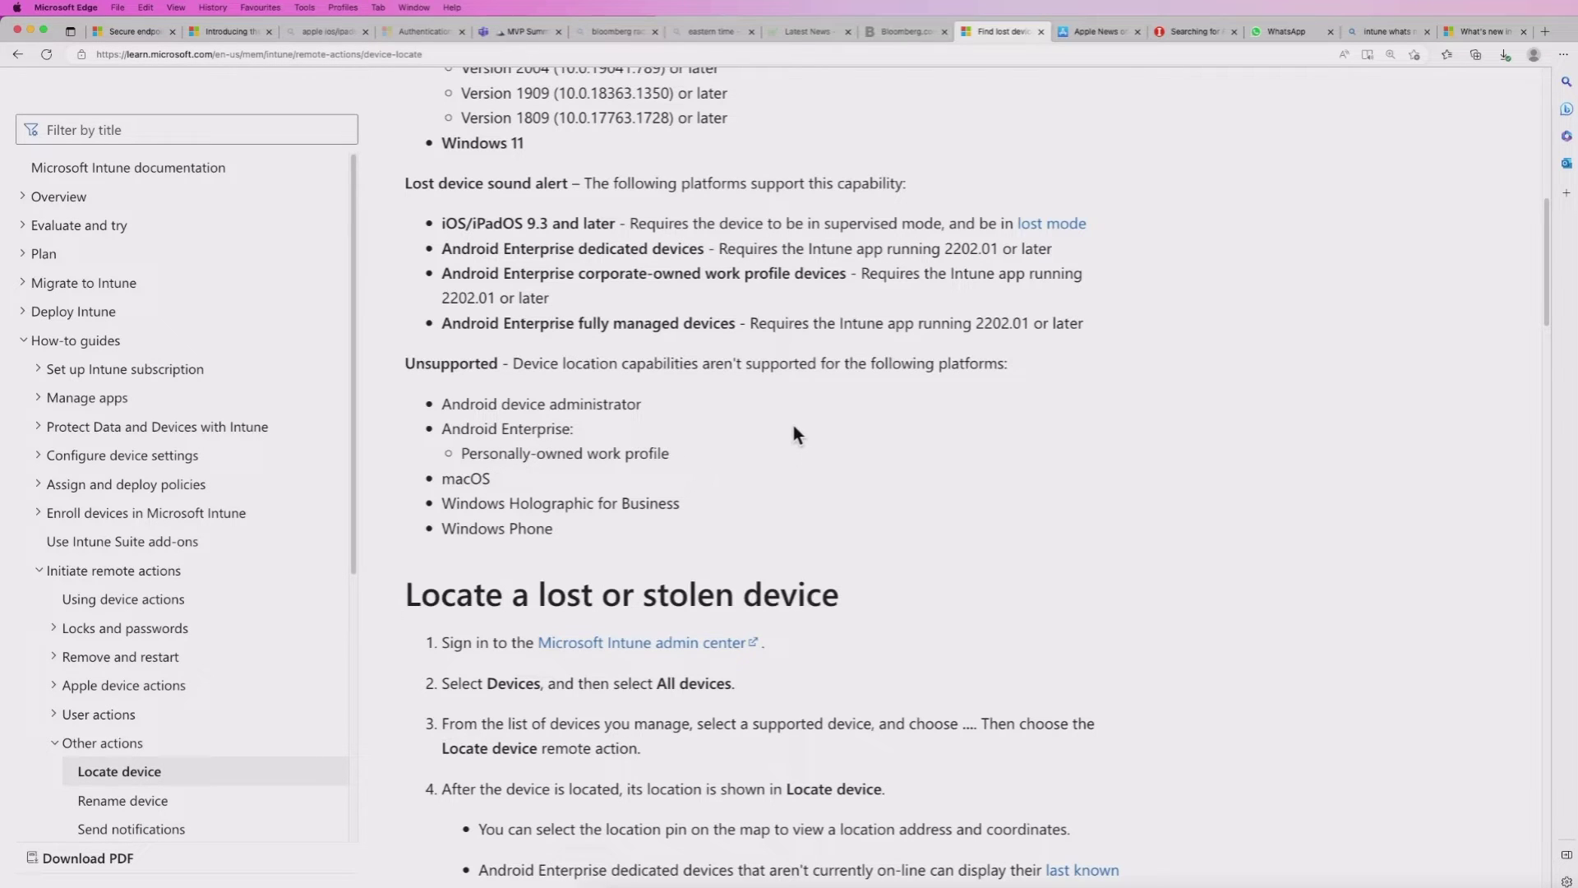
Step: Scroll through the article's map and Last known location sections
scroll(792, 426, "down", 5)
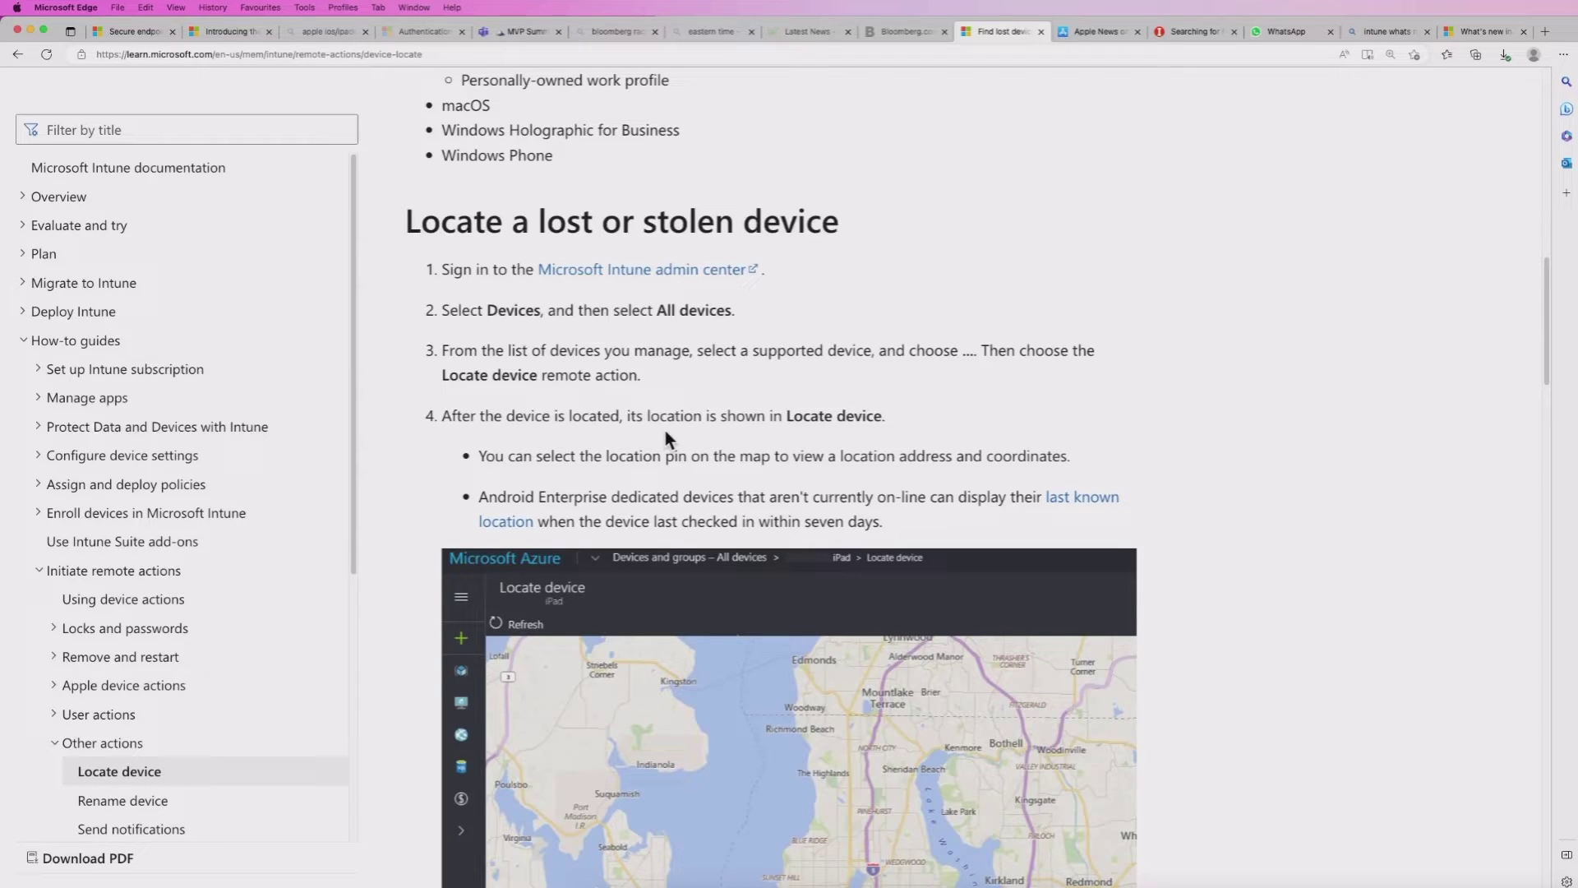
scroll(664, 431, "down", 5)
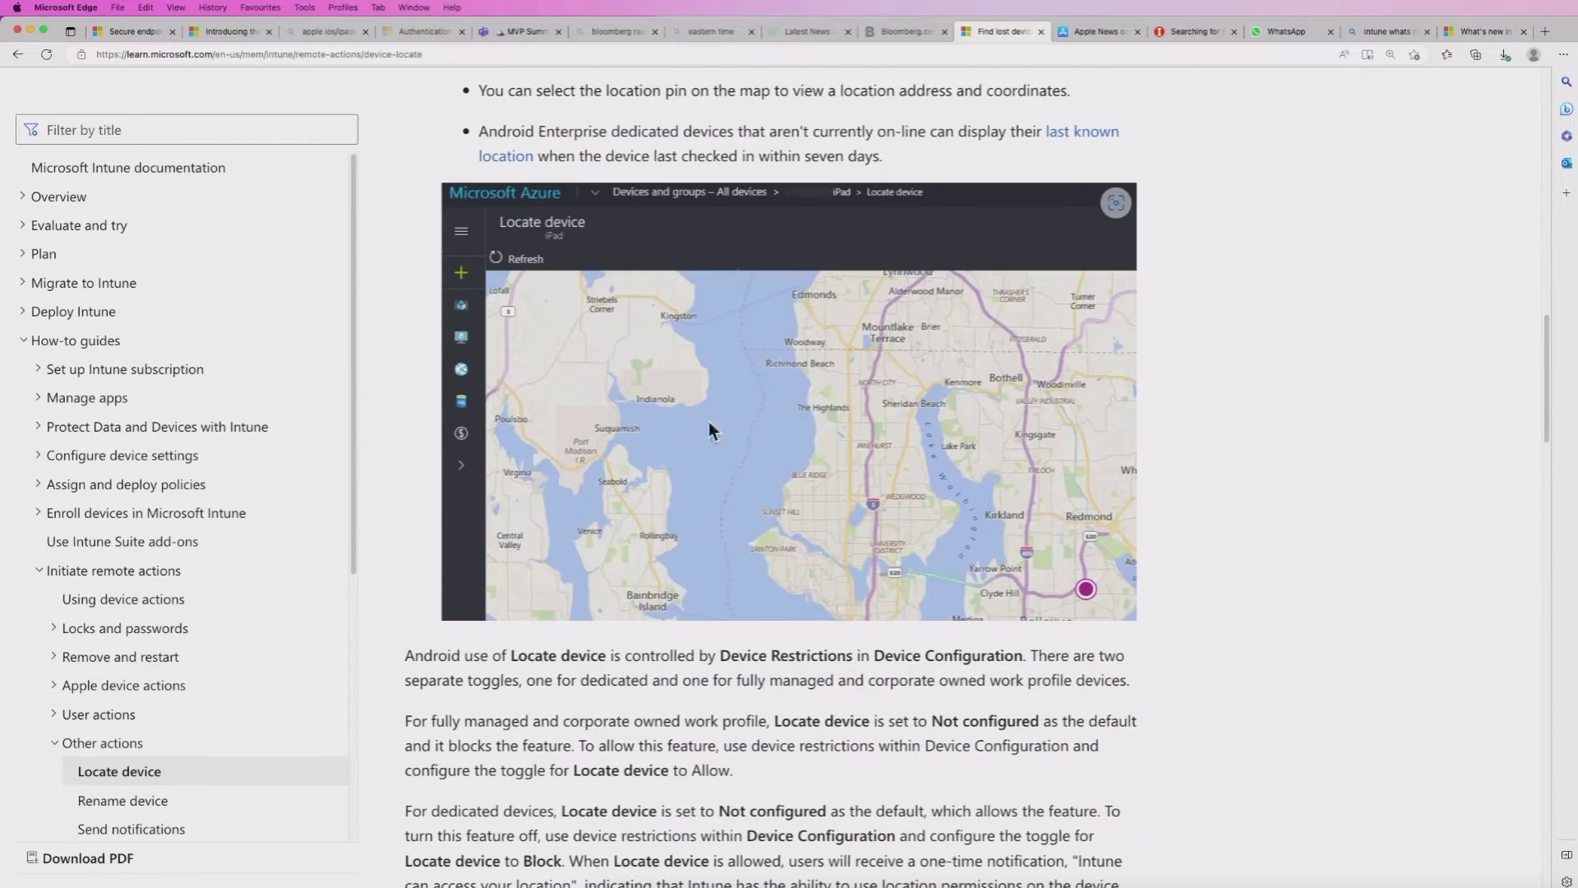
scroll(698, 431, "down", 5)
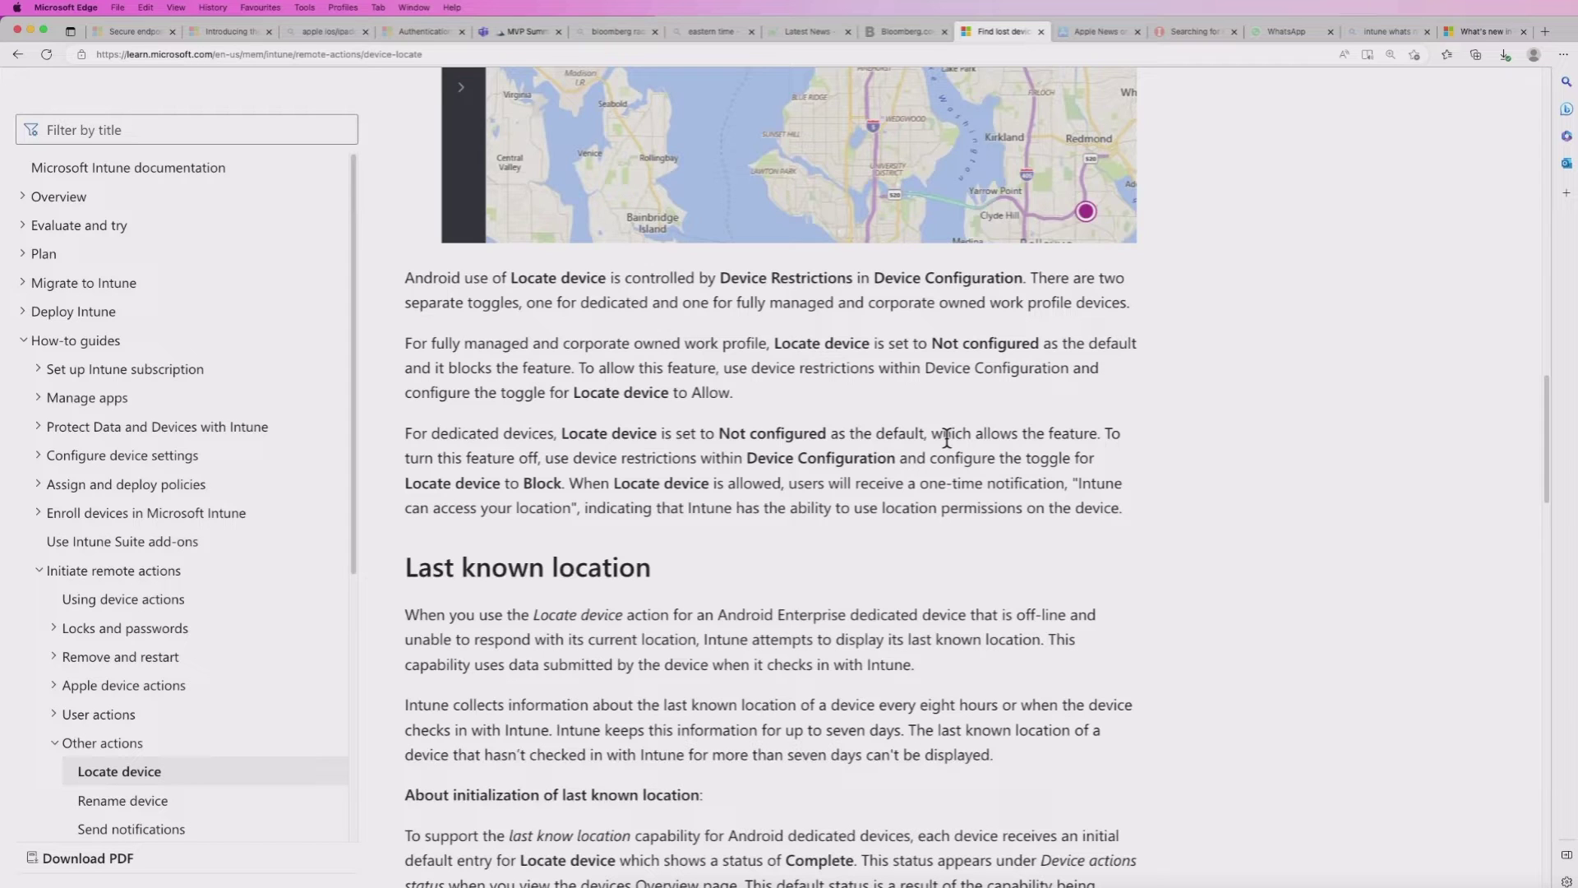
scroll(633, 490, "down", 5)
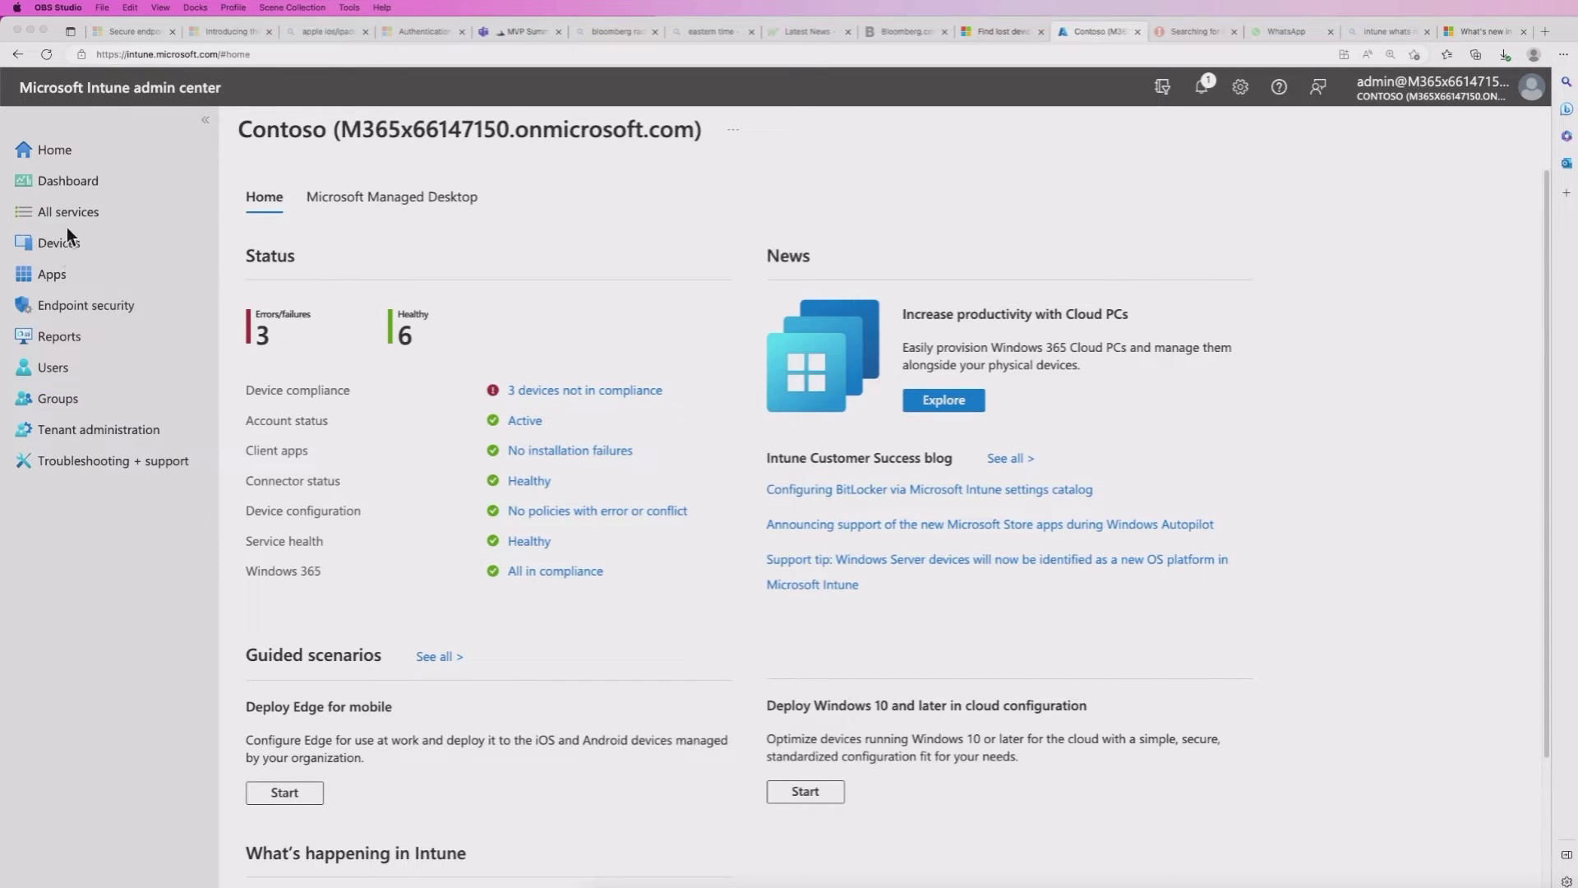
Step: From Devices > Configuration profiles, start a new profile with the Android Enterprise platform
left_click(66, 249)
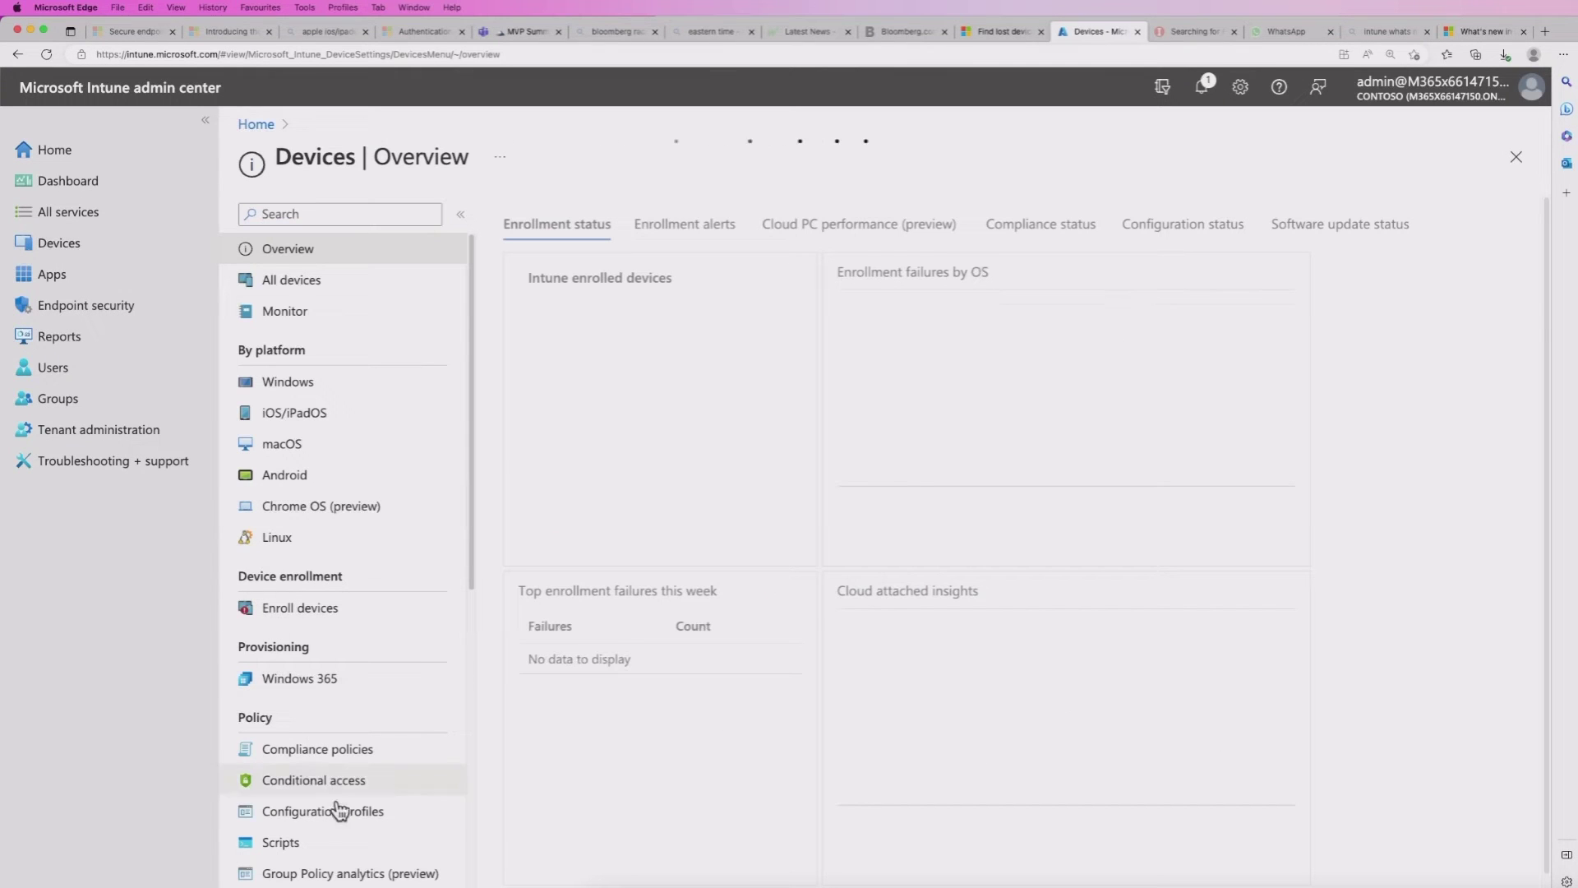
left_click(350, 811)
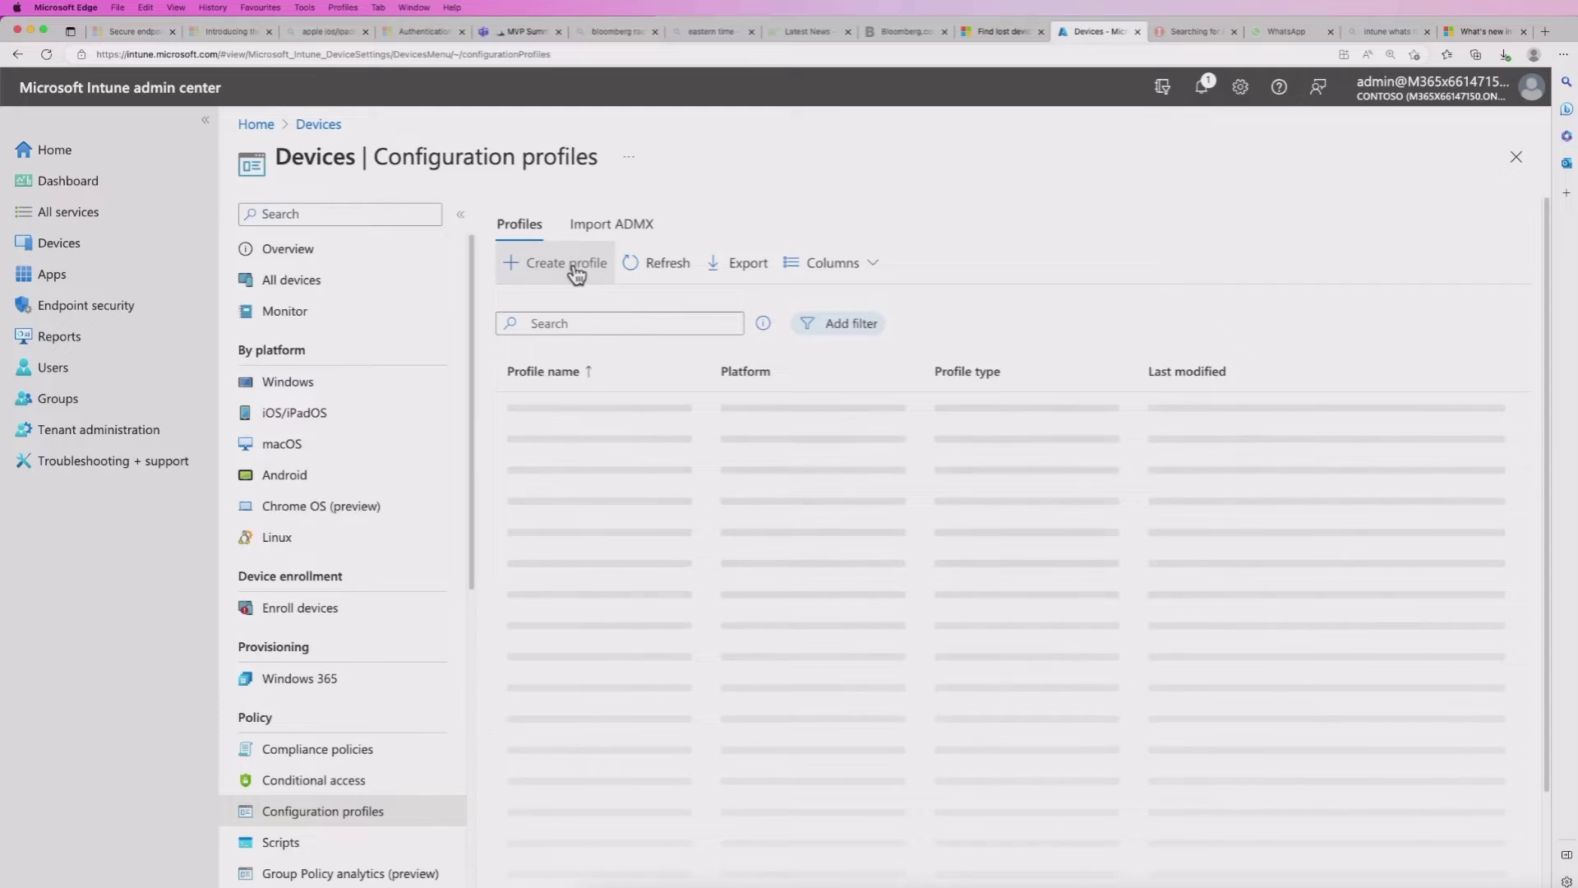
left_click(575, 265)
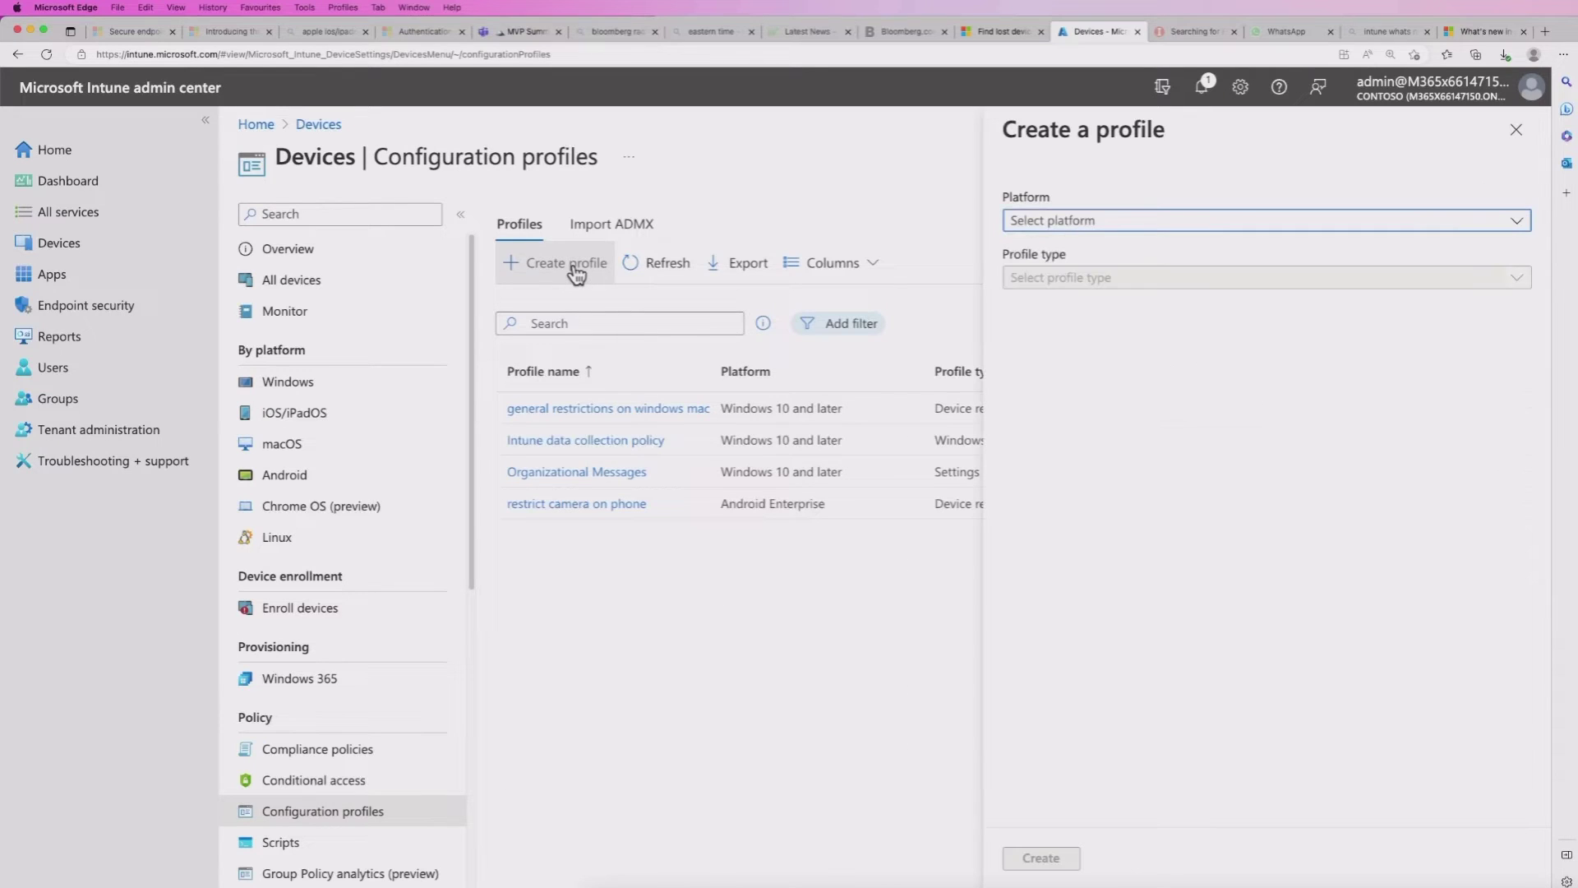
left_click(1109, 222)
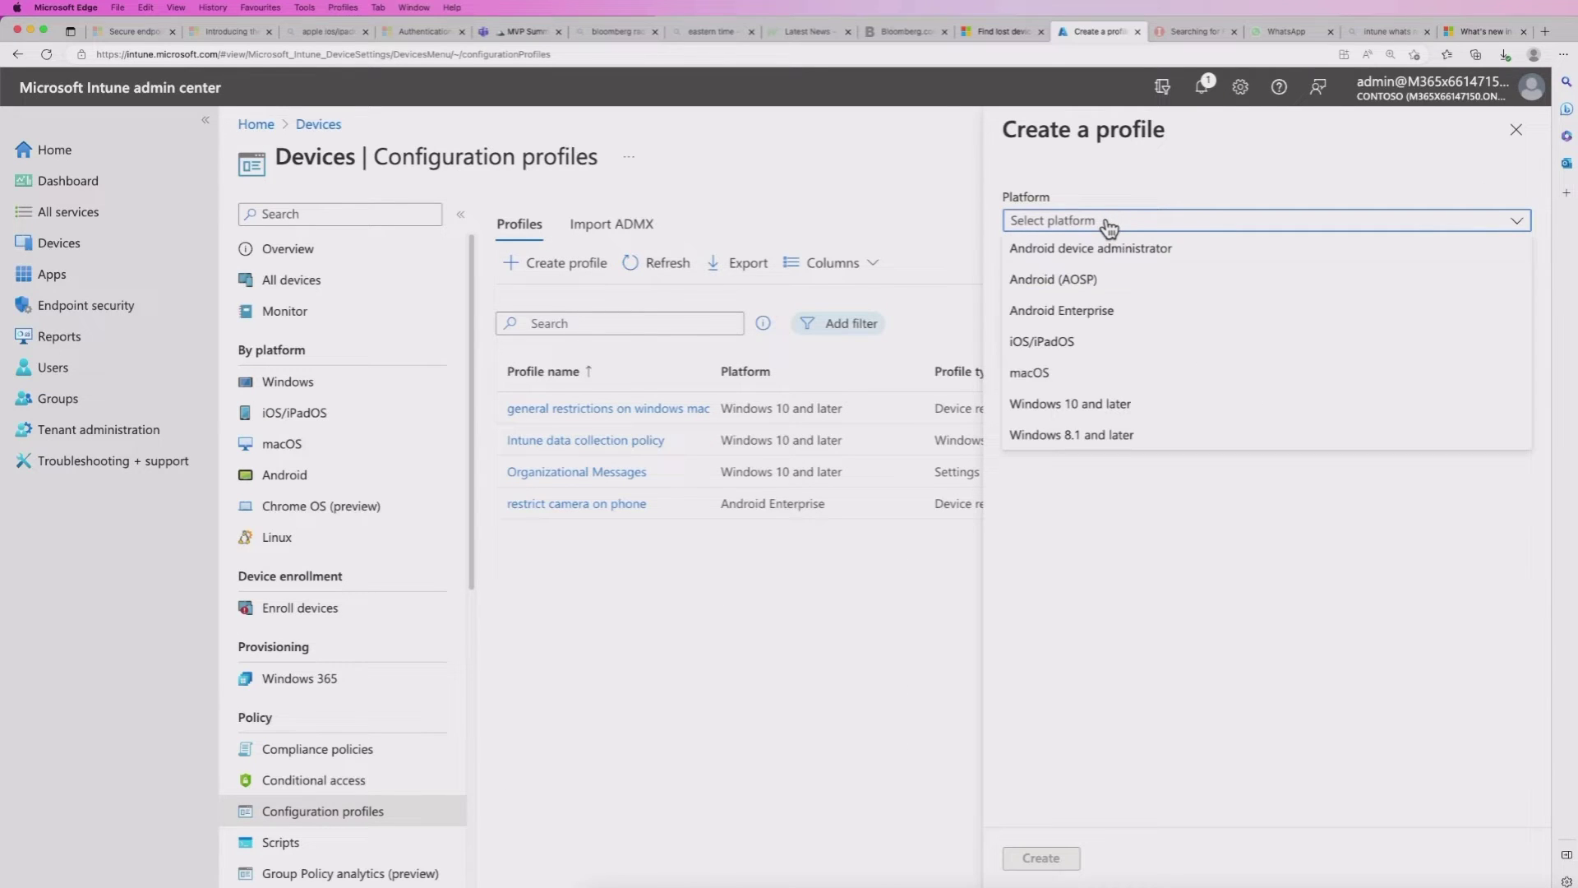
left_click(1095, 315)
left_click(1078, 281)
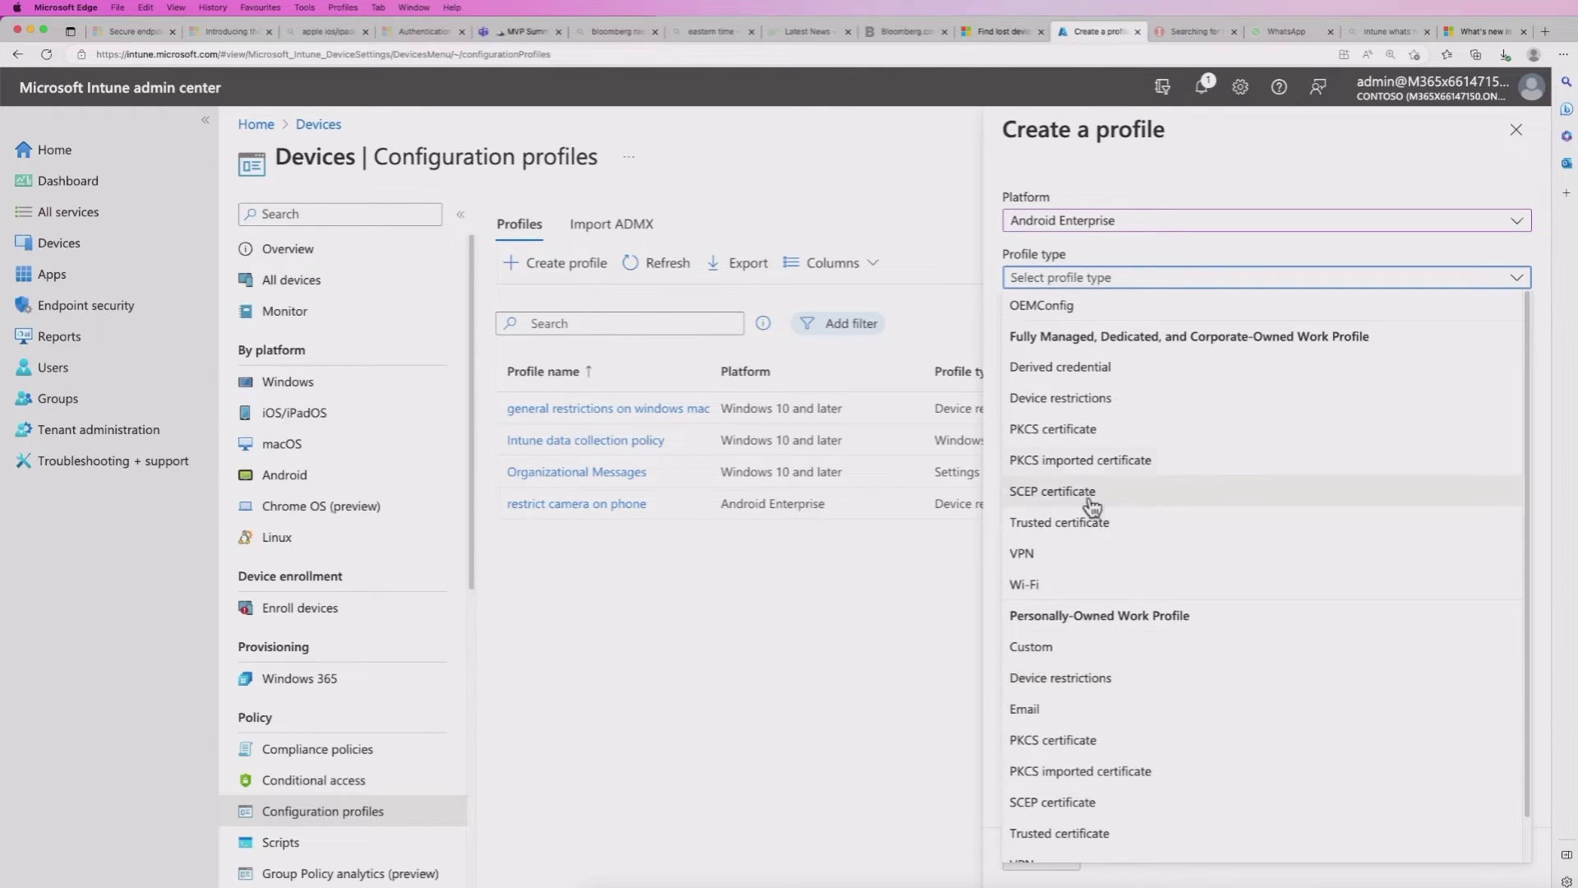
Step: Create a Device restrictions profile named 'Lovcate devices' and continue to its settings
left_click(1078, 399)
left_click(1041, 858)
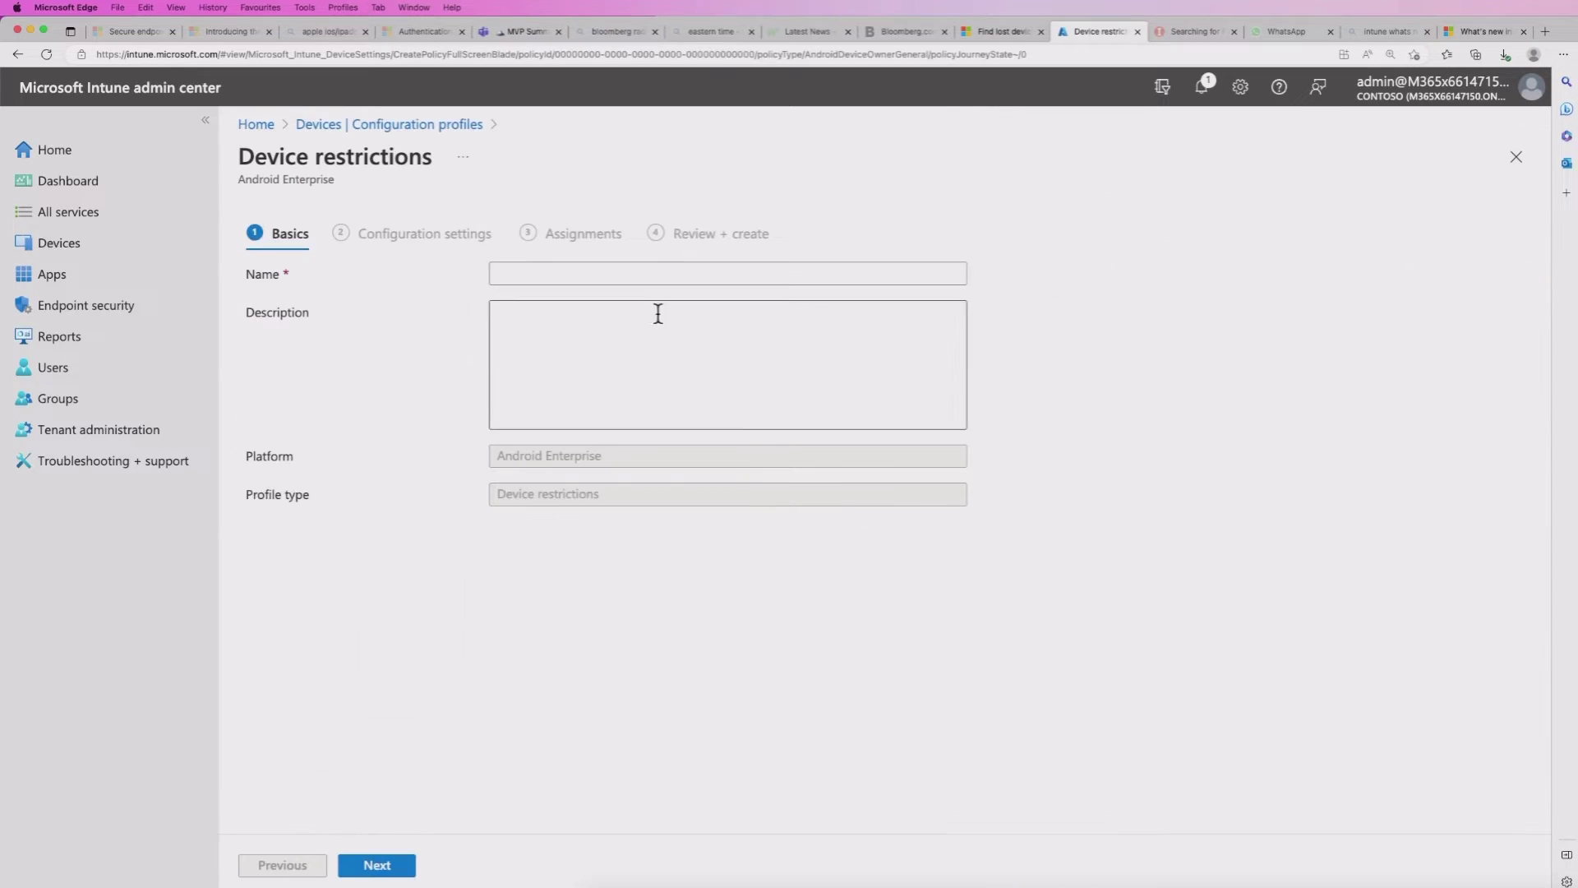
left_click(641, 274)
type("IOCFAT")
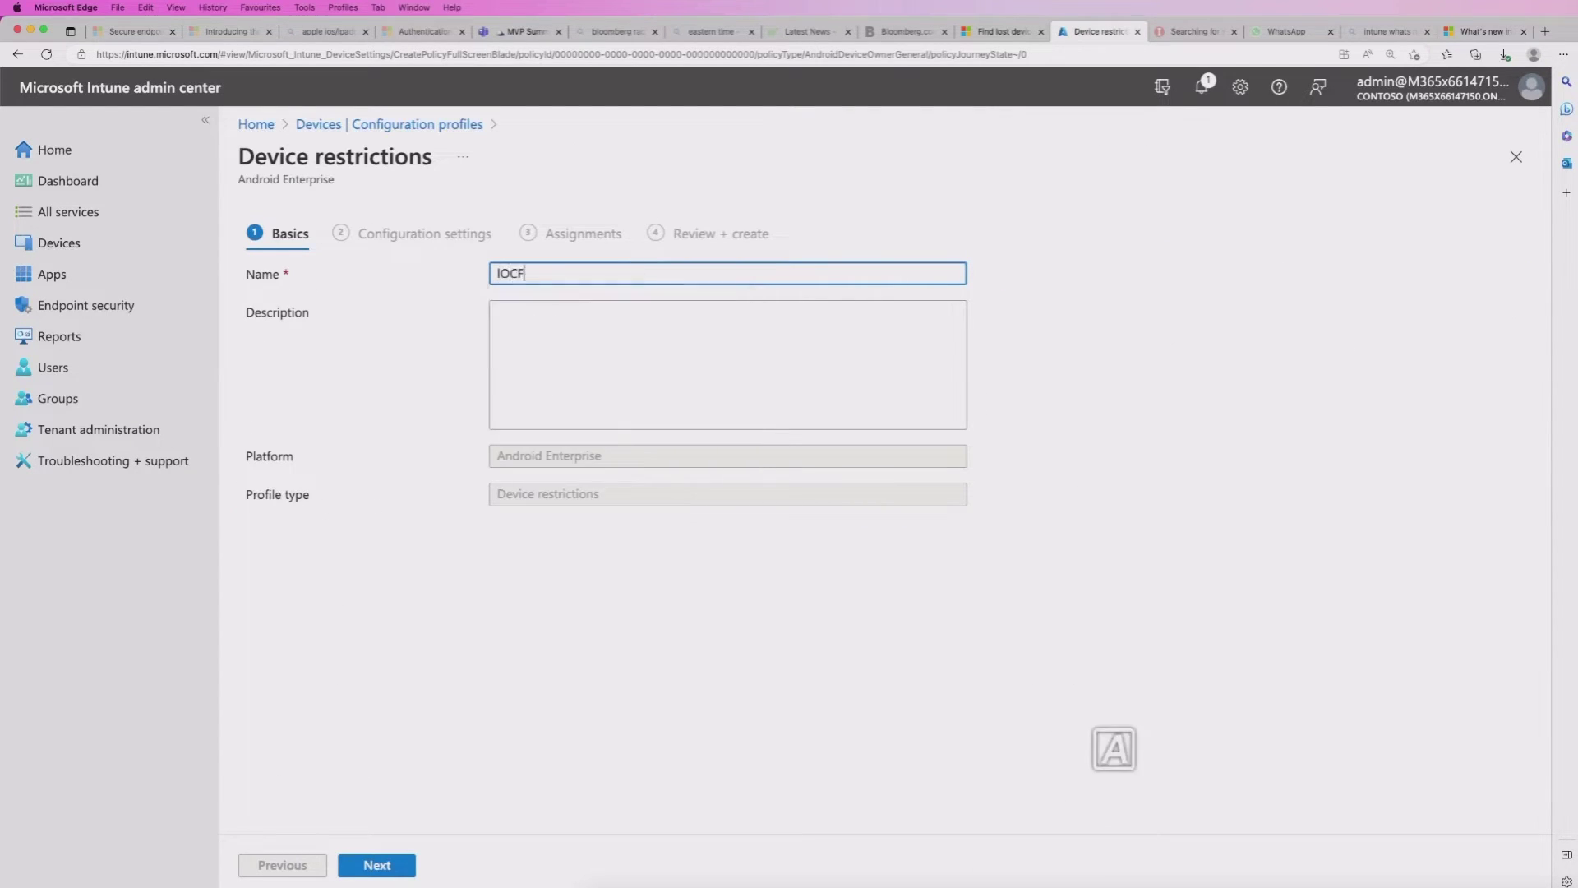
key("BackSpace")
key("BackSpace")
key("BackSpace")
key("BackSpace")
key("BackSpace")
type("Lovcate devices")
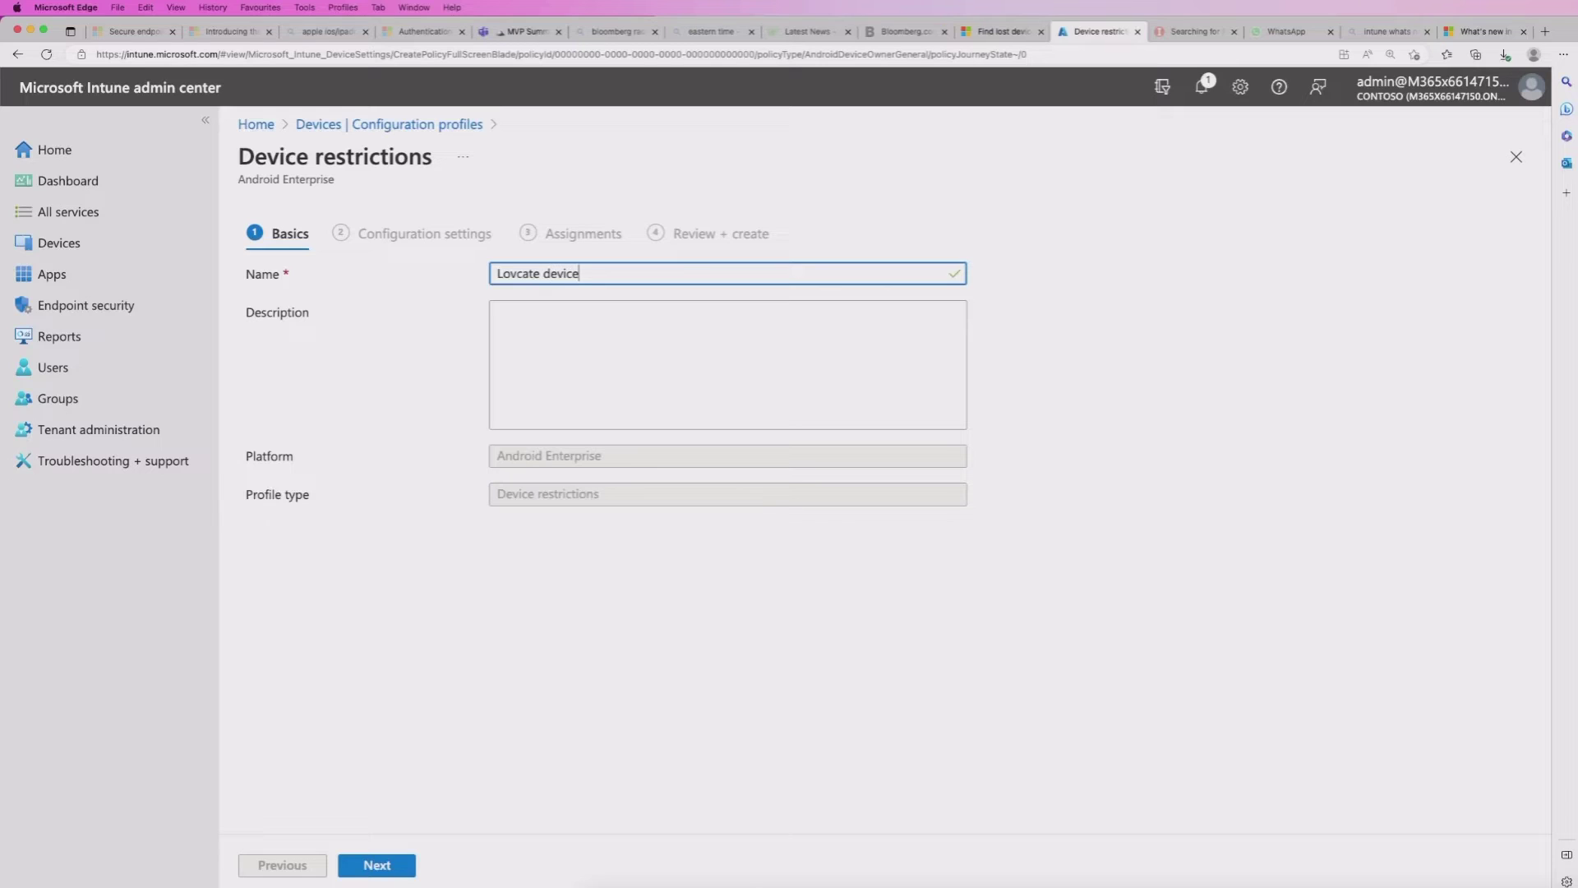
left_click(403, 863)
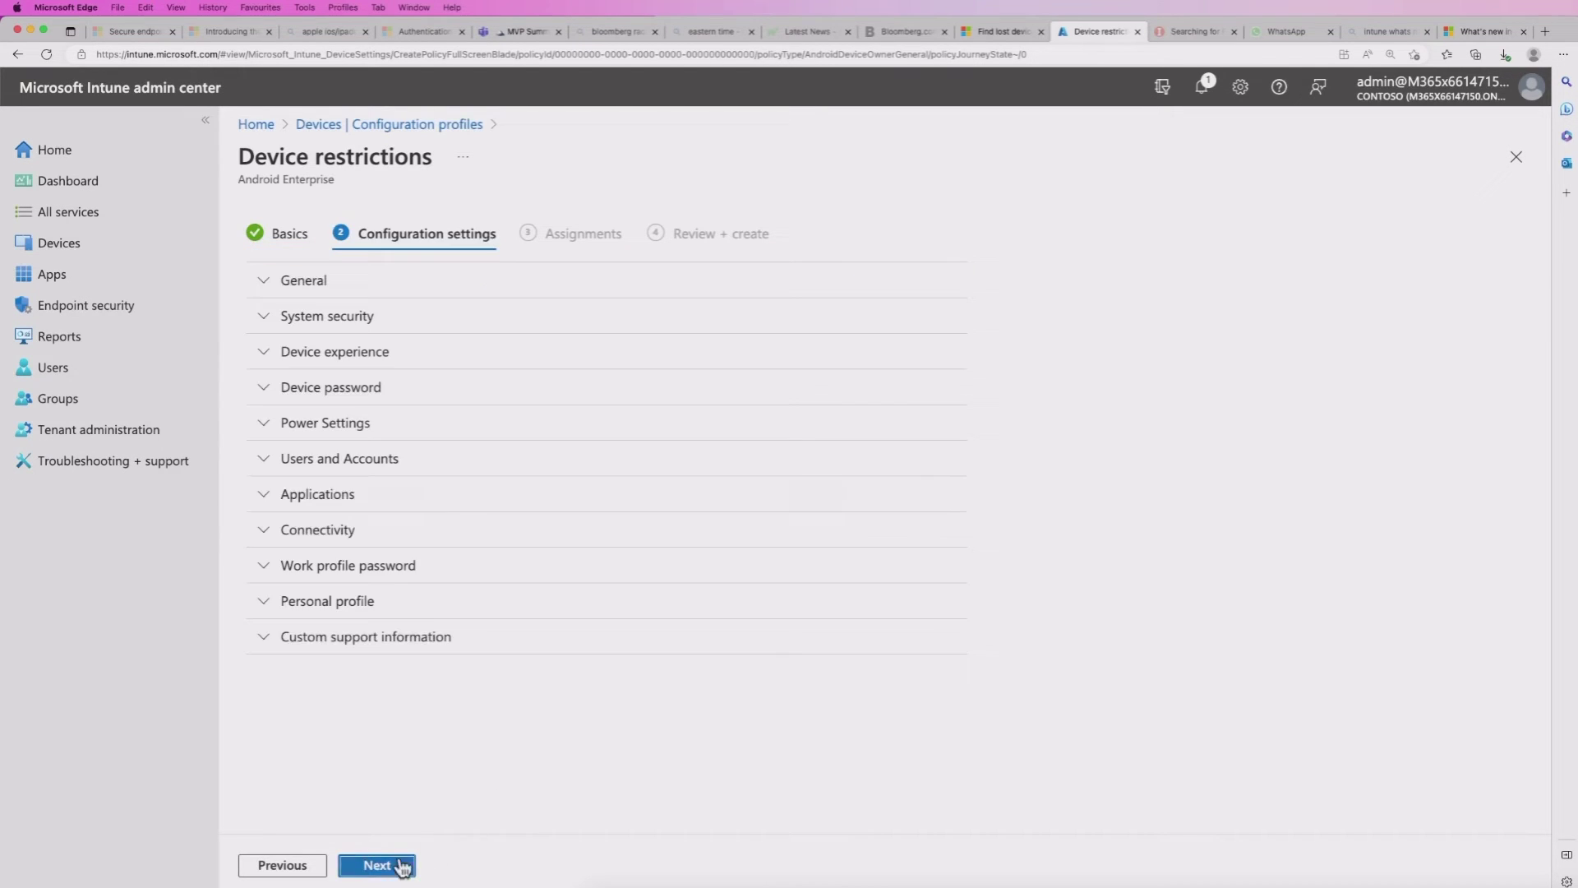
Step: For fully managed and corporate-owned work profile devices, set Locate device to Allow, then continue
left_click(266, 287)
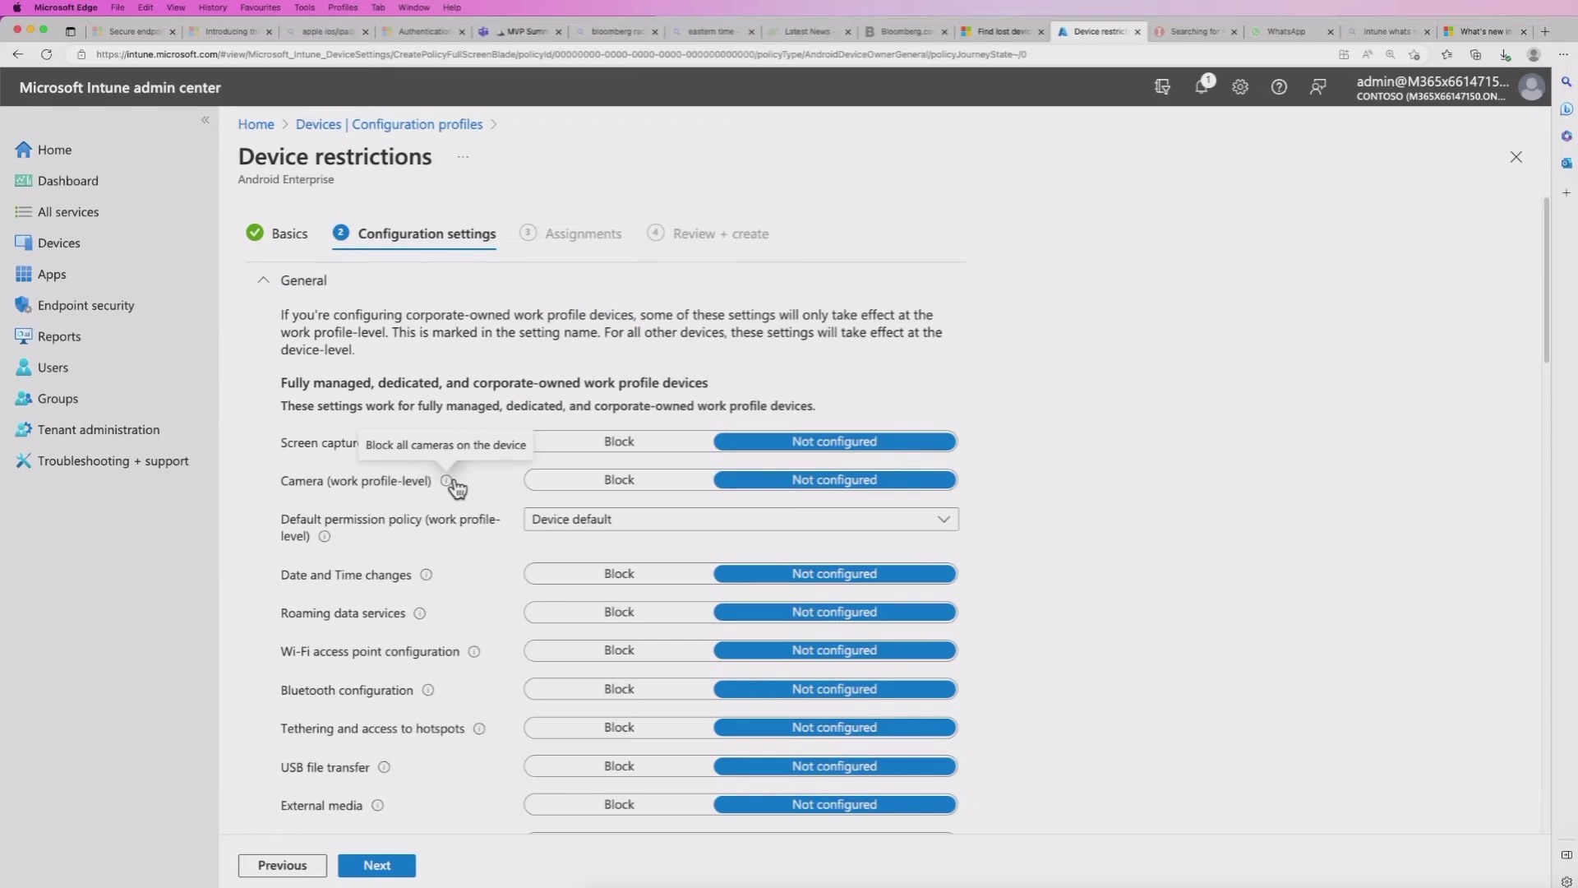
scroll(458, 486, "down", 1)
scroll(458, 486, "down", 8)
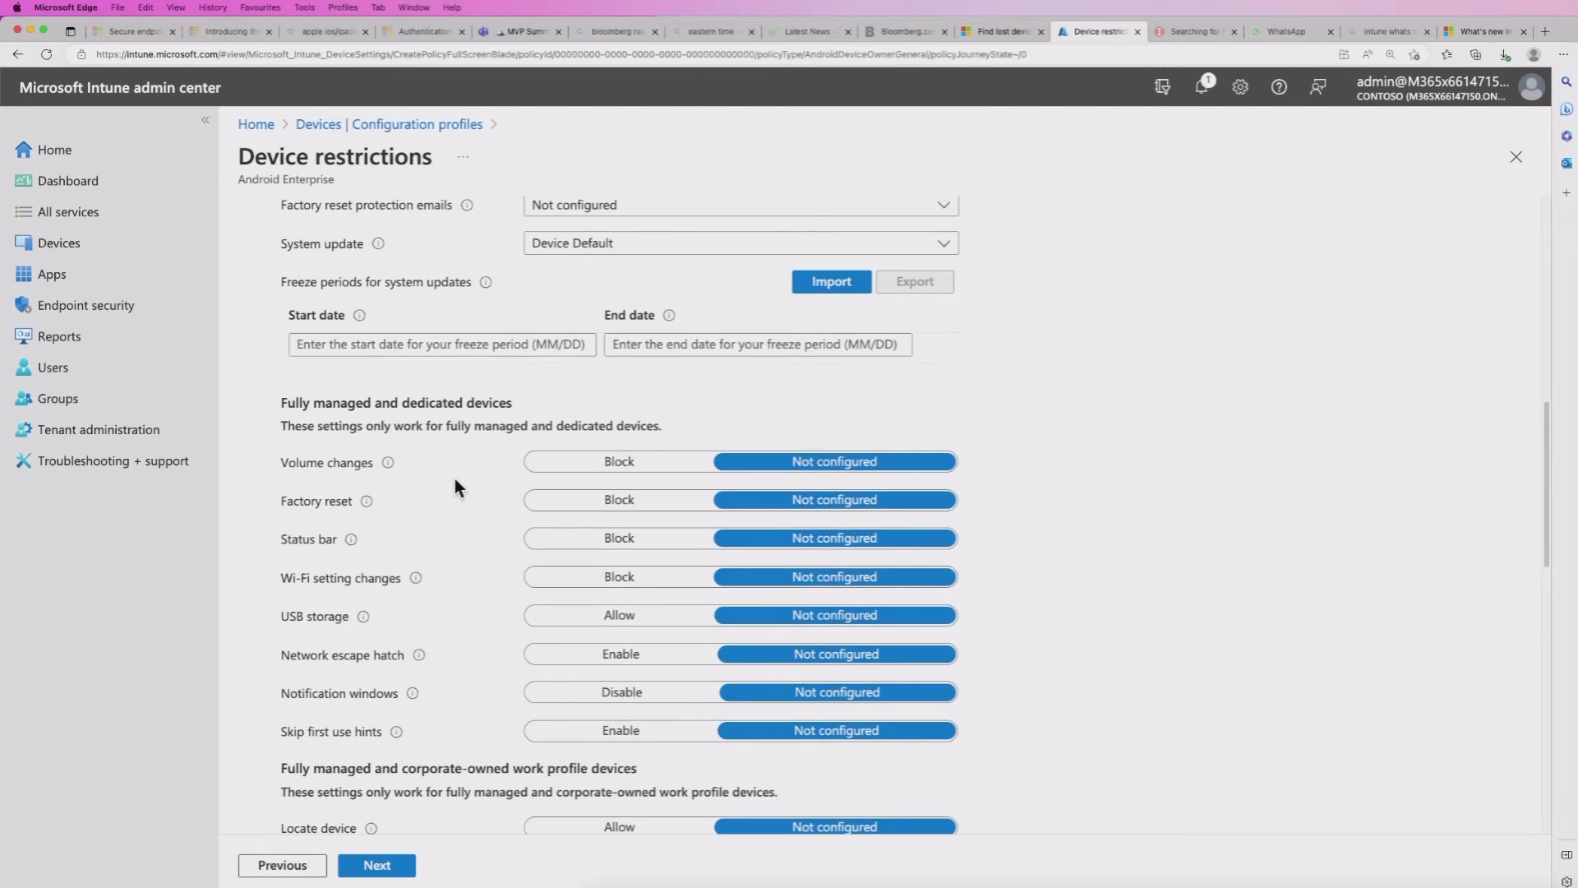
scroll(458, 487, "up", 3)
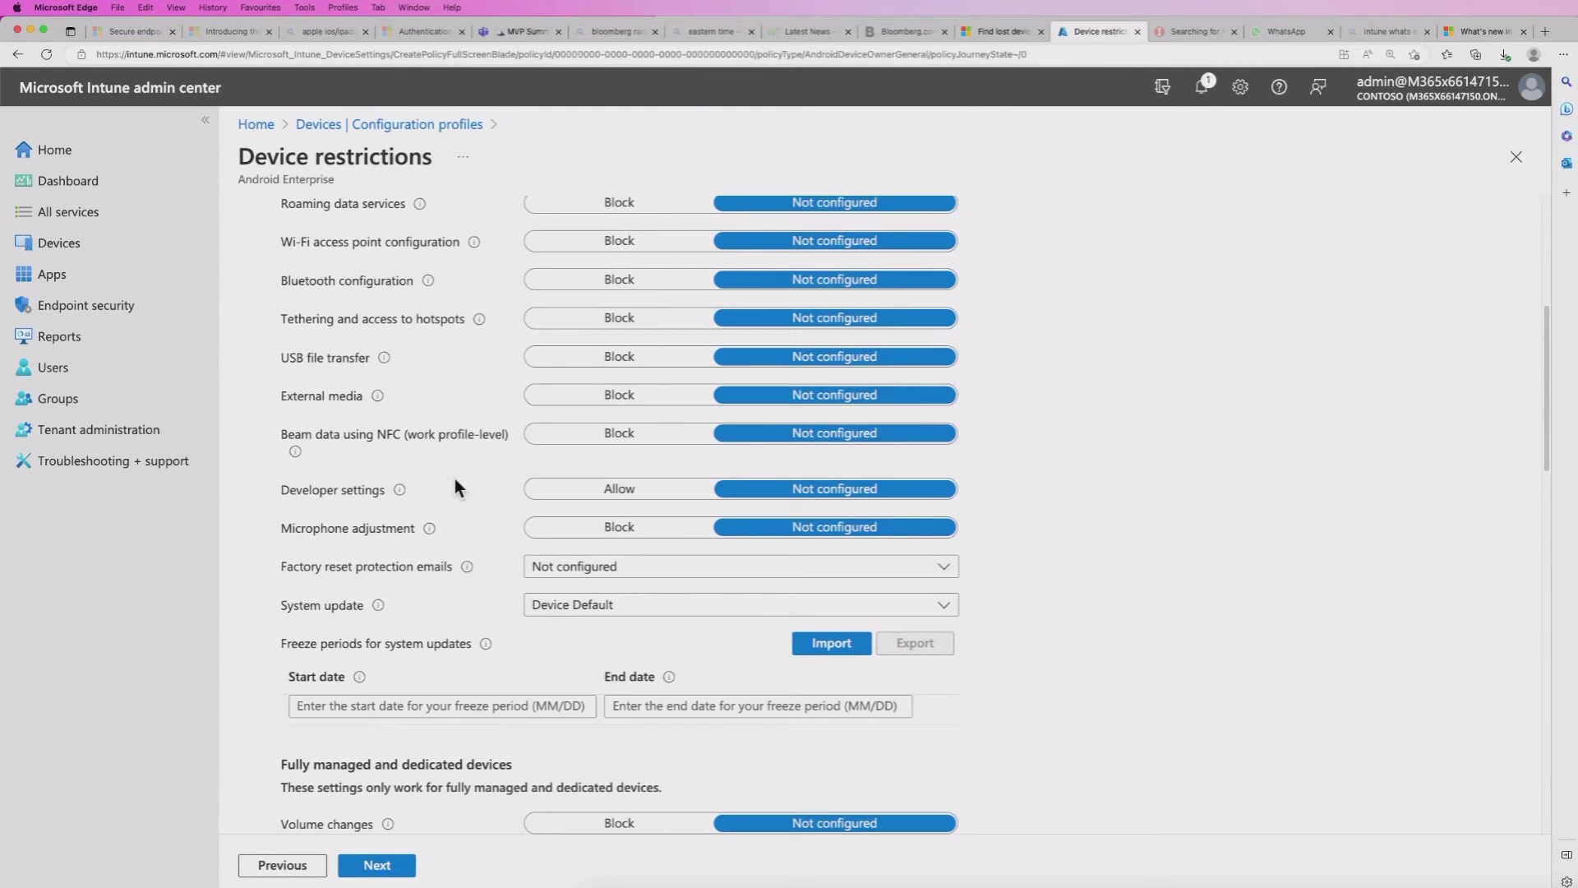
scroll(456, 485, "down", 5)
scroll(455, 483, "down", 8)
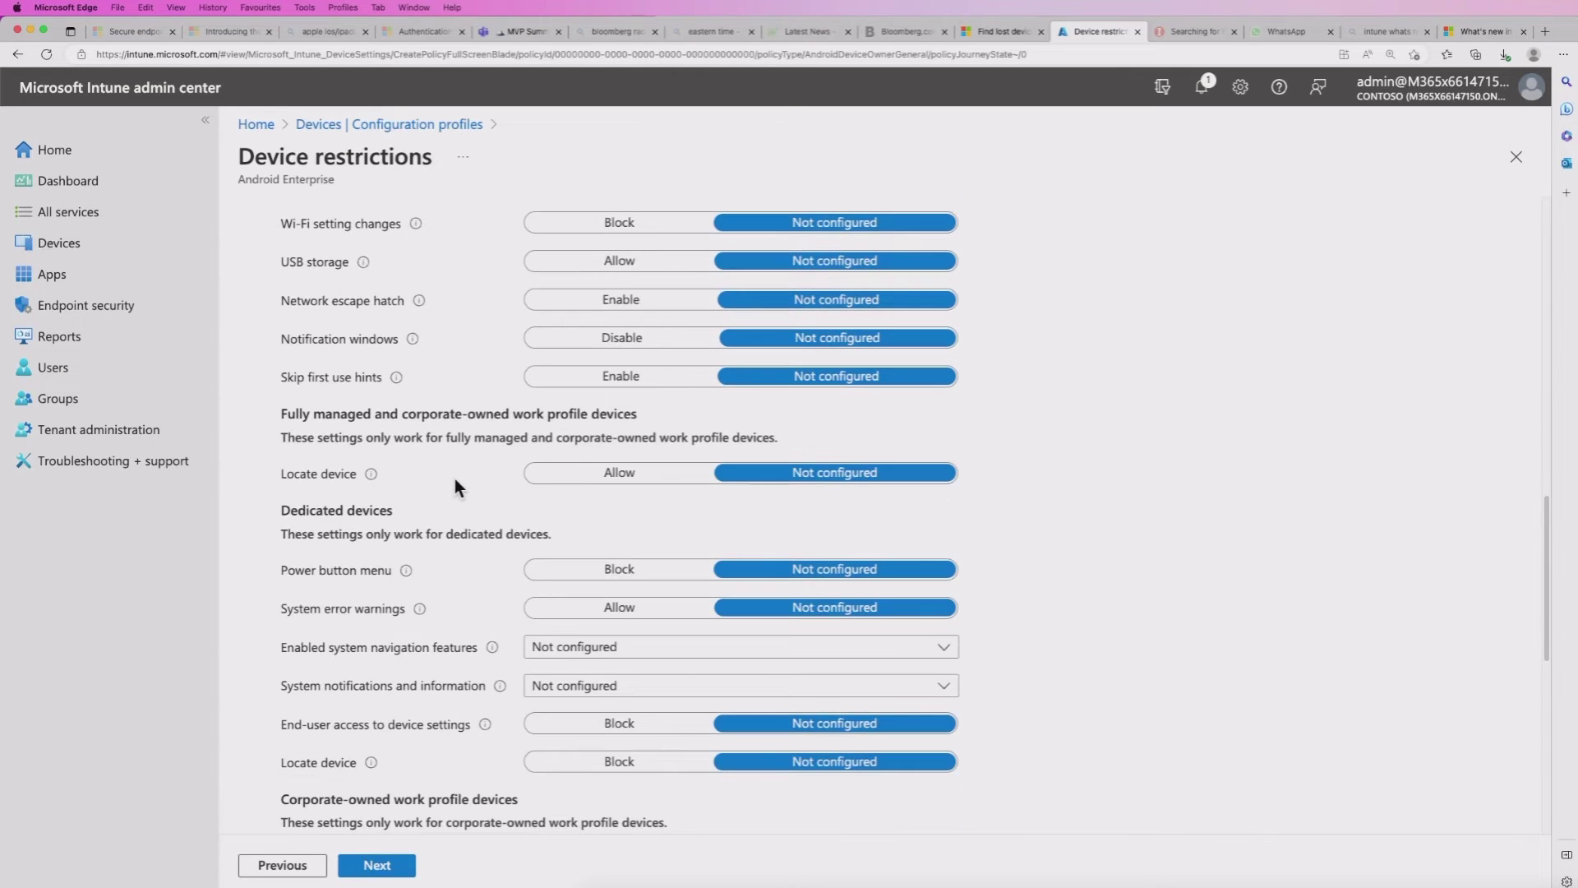
scroll(455, 485, "up", 1)
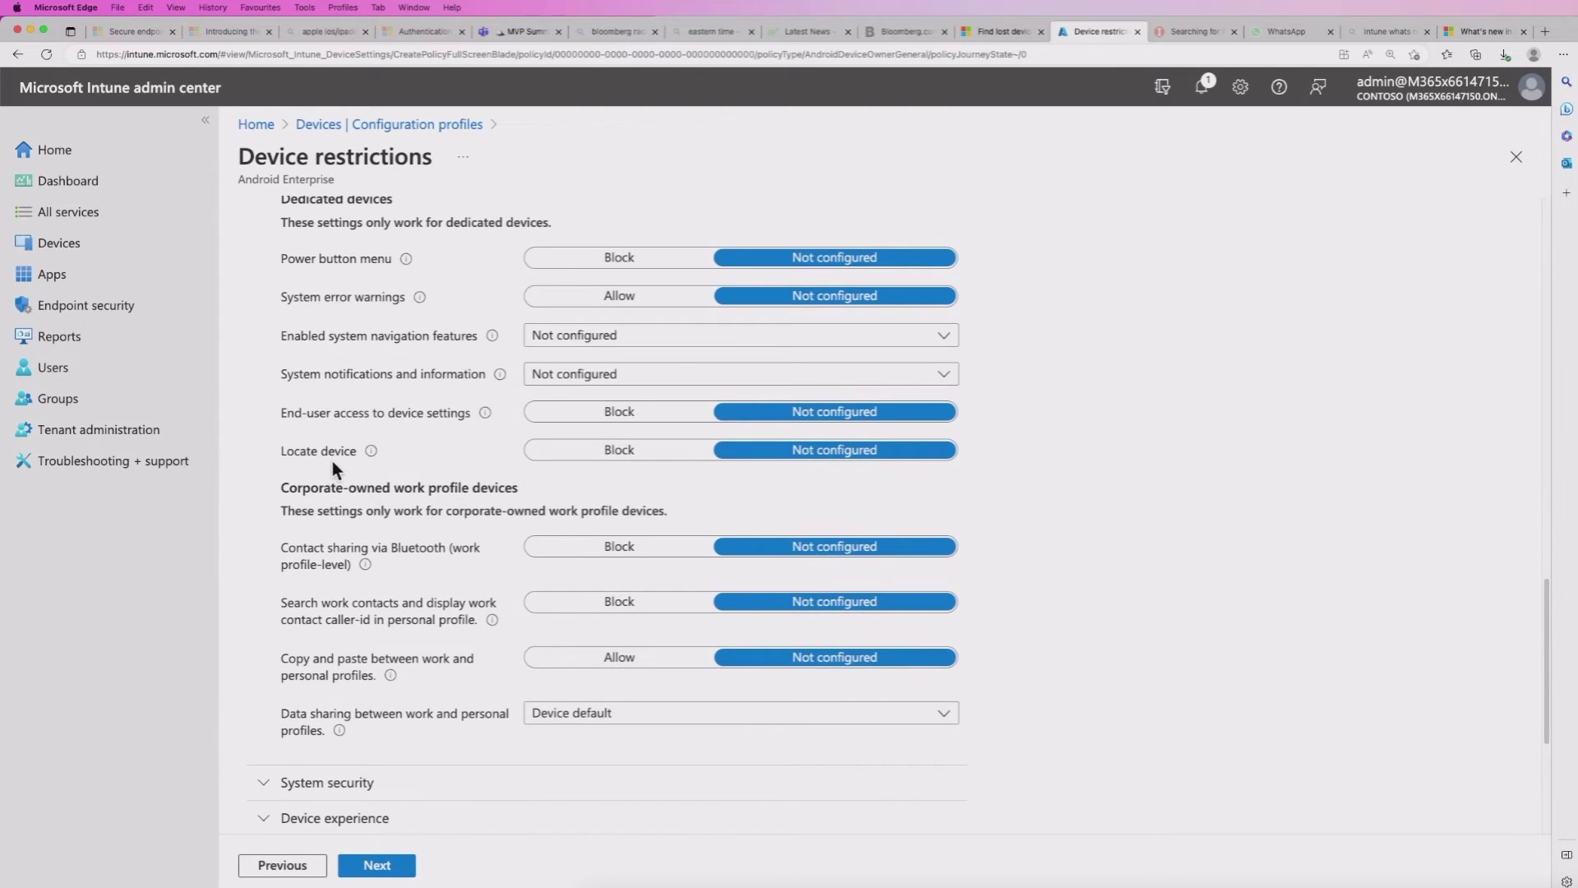
scroll(418, 437, "up", 2)
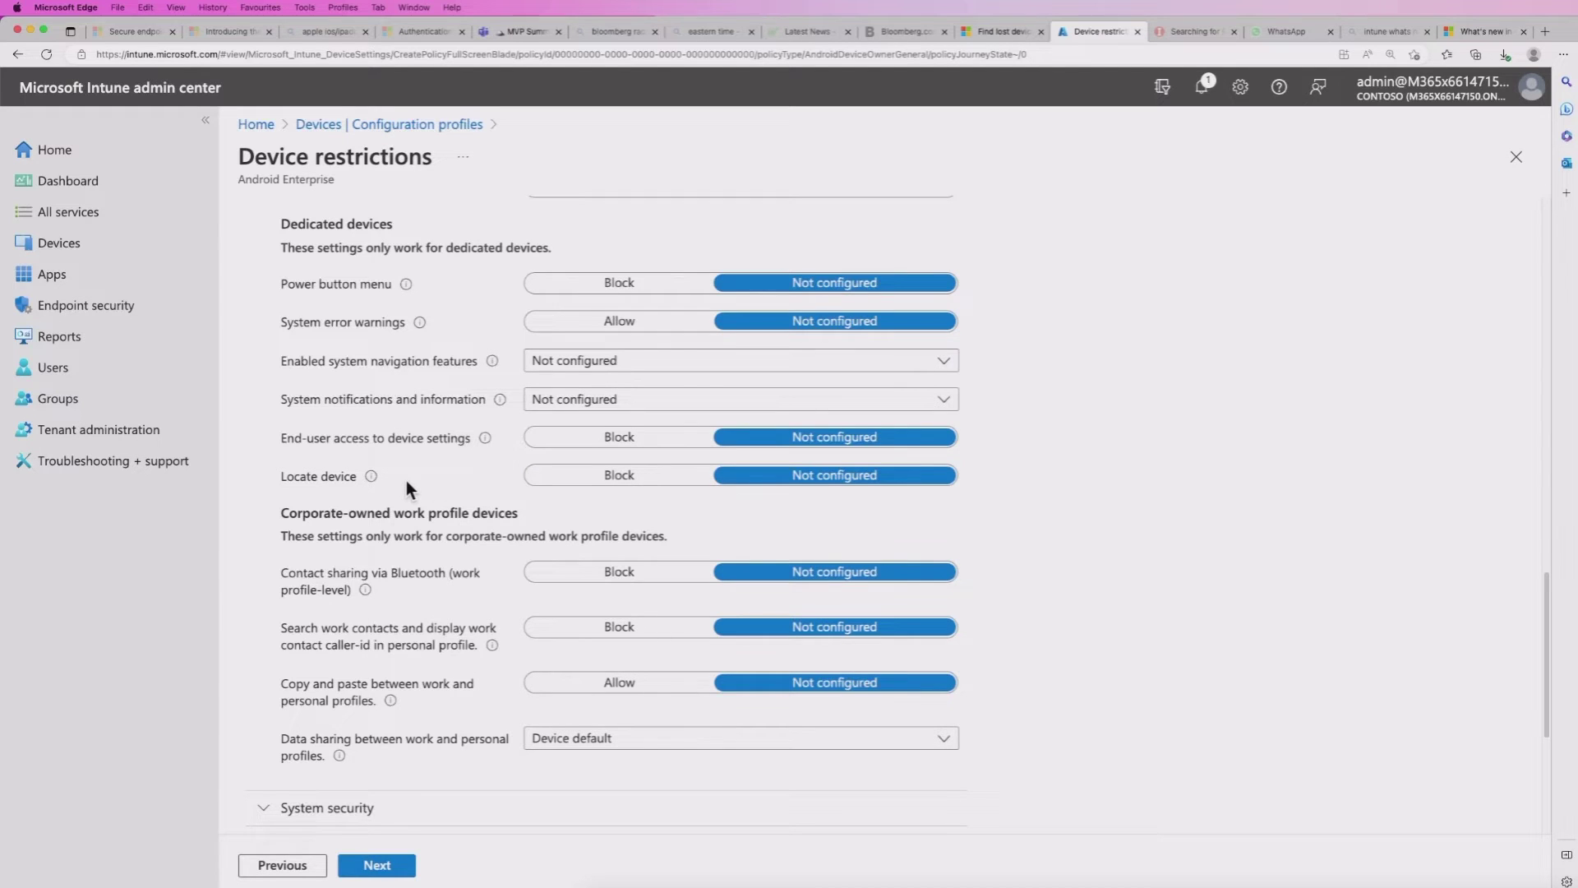
scroll(406, 480, "down", 2)
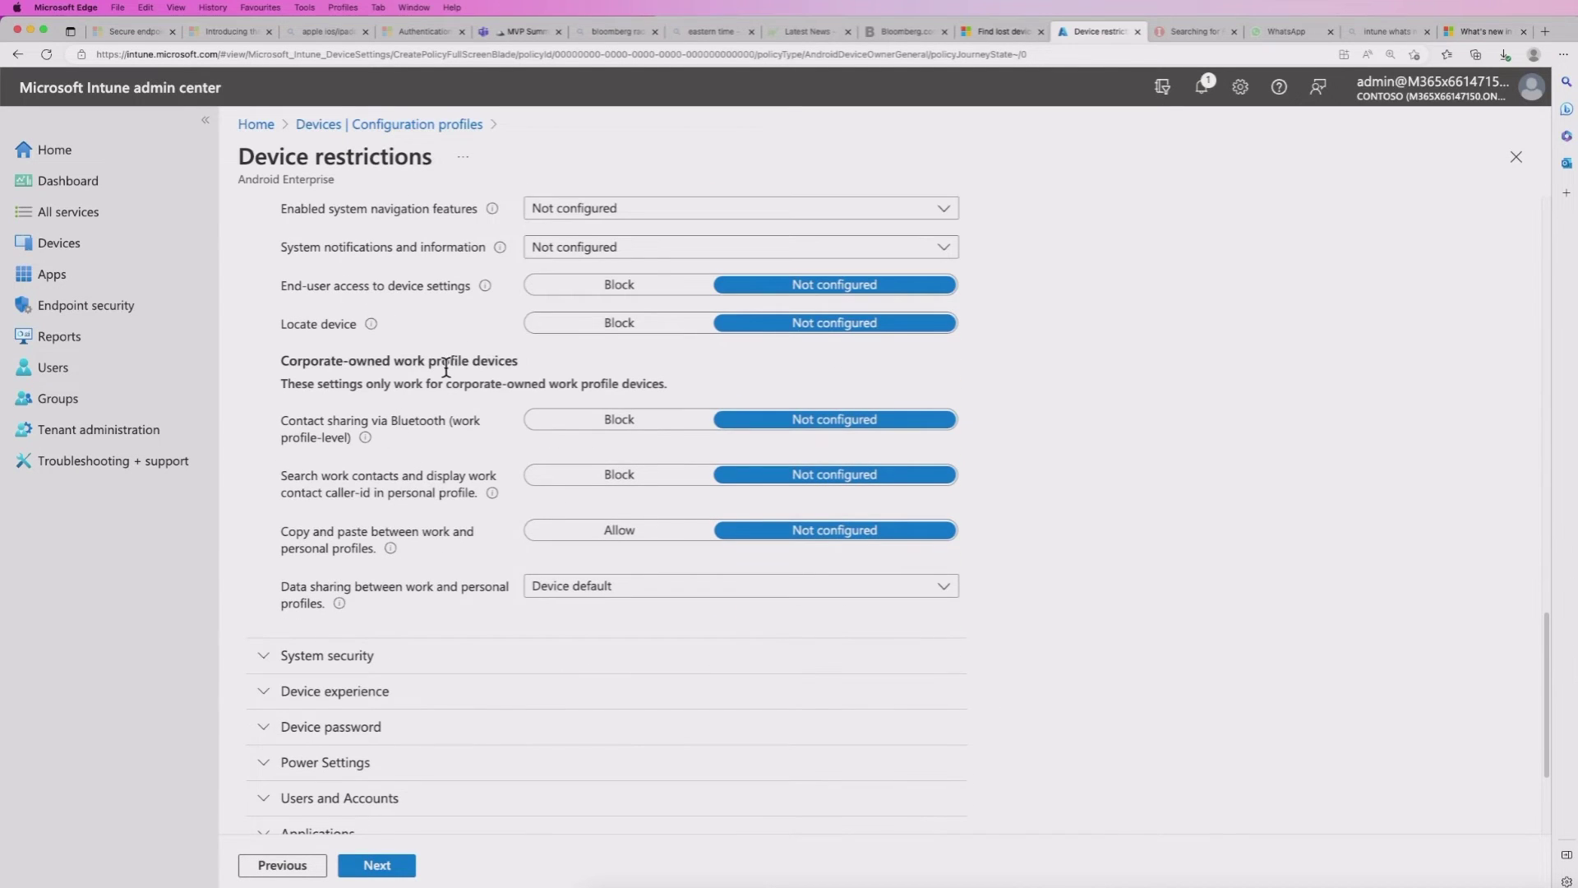
scroll(420, 516, "up", 7)
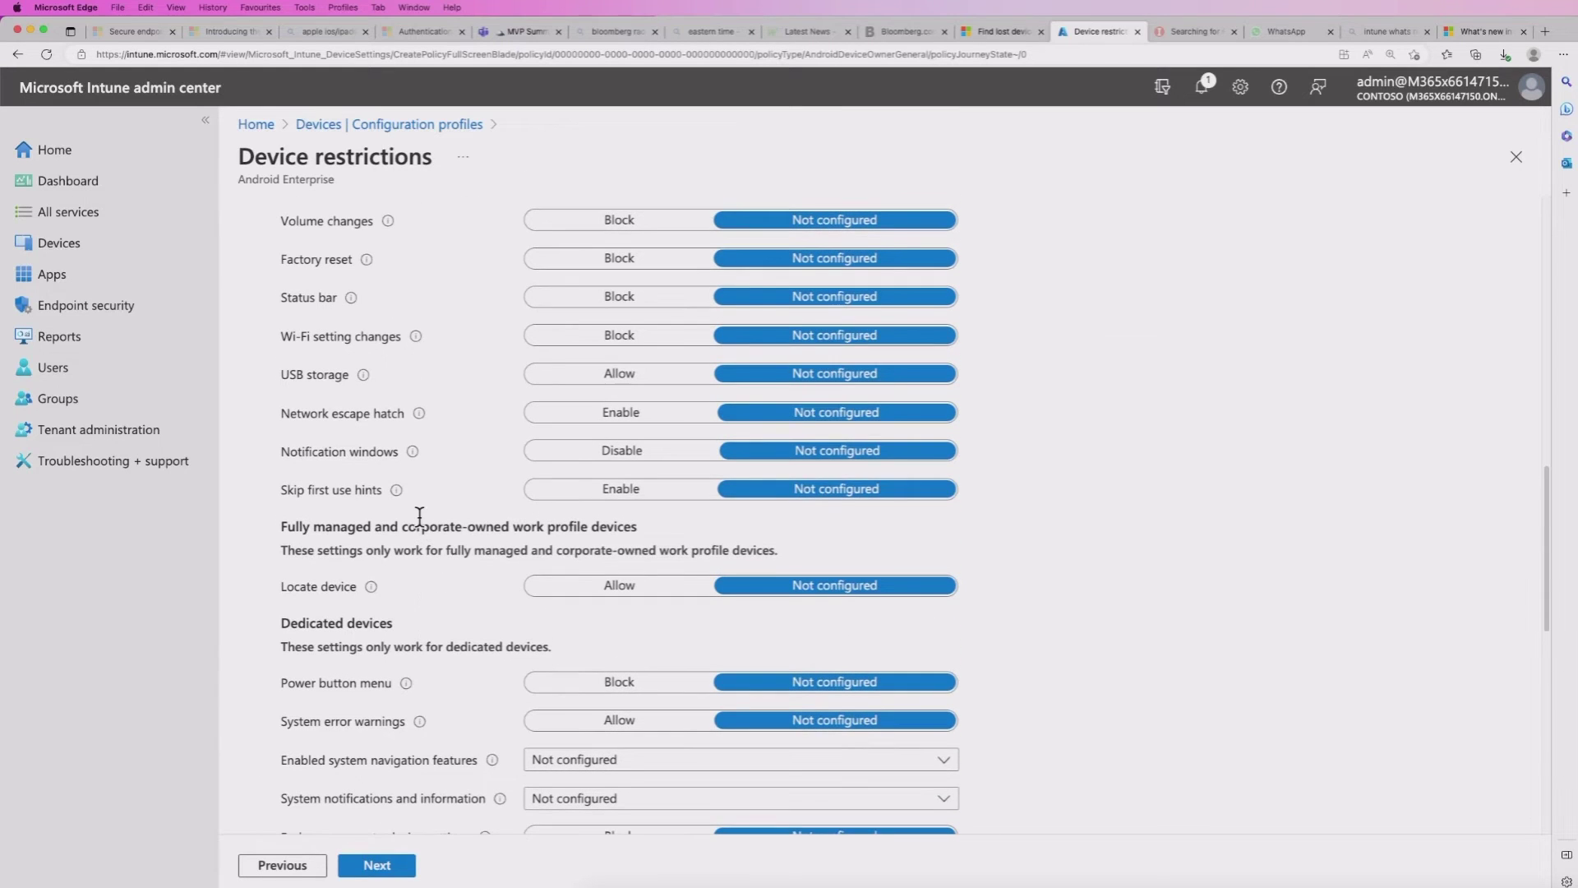
scroll(419, 516, "up", 1)
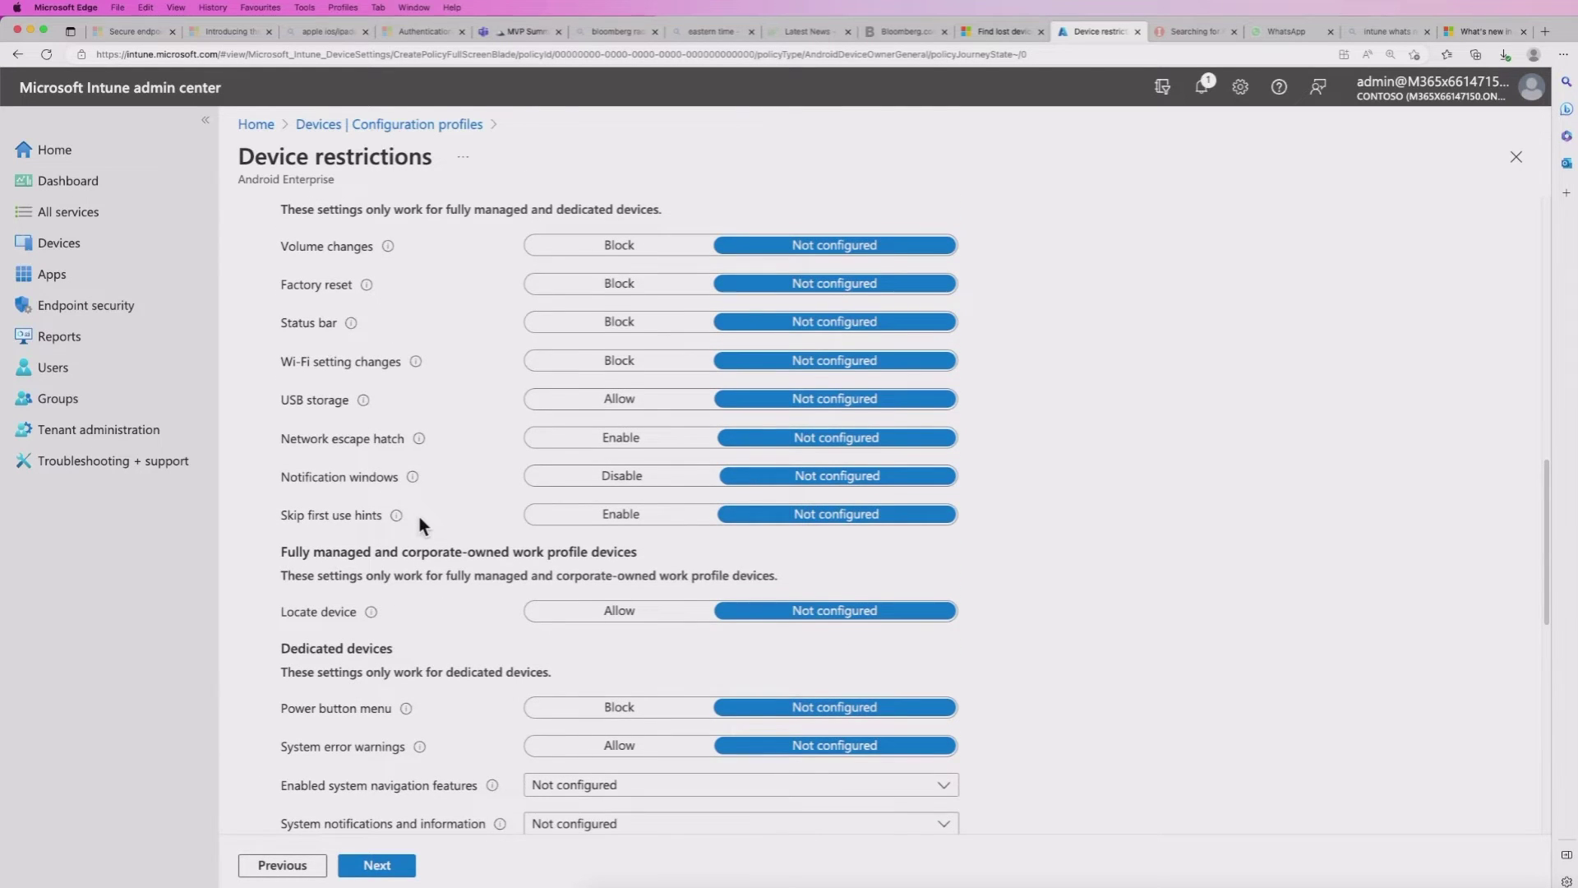
scroll(419, 516, "down", 1)
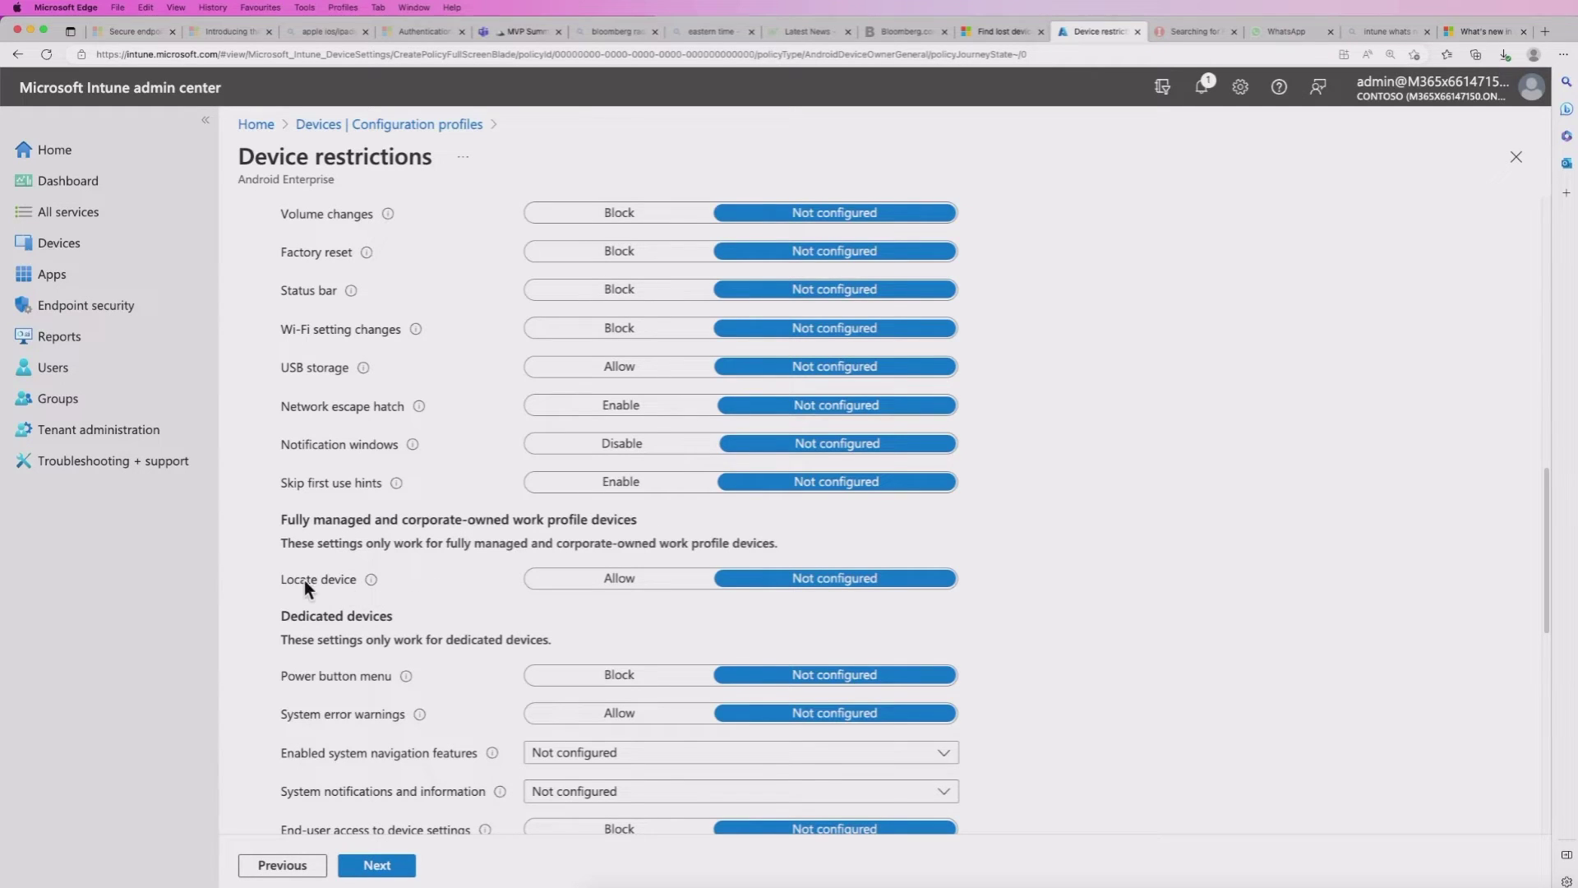
mouse_move(372, 581)
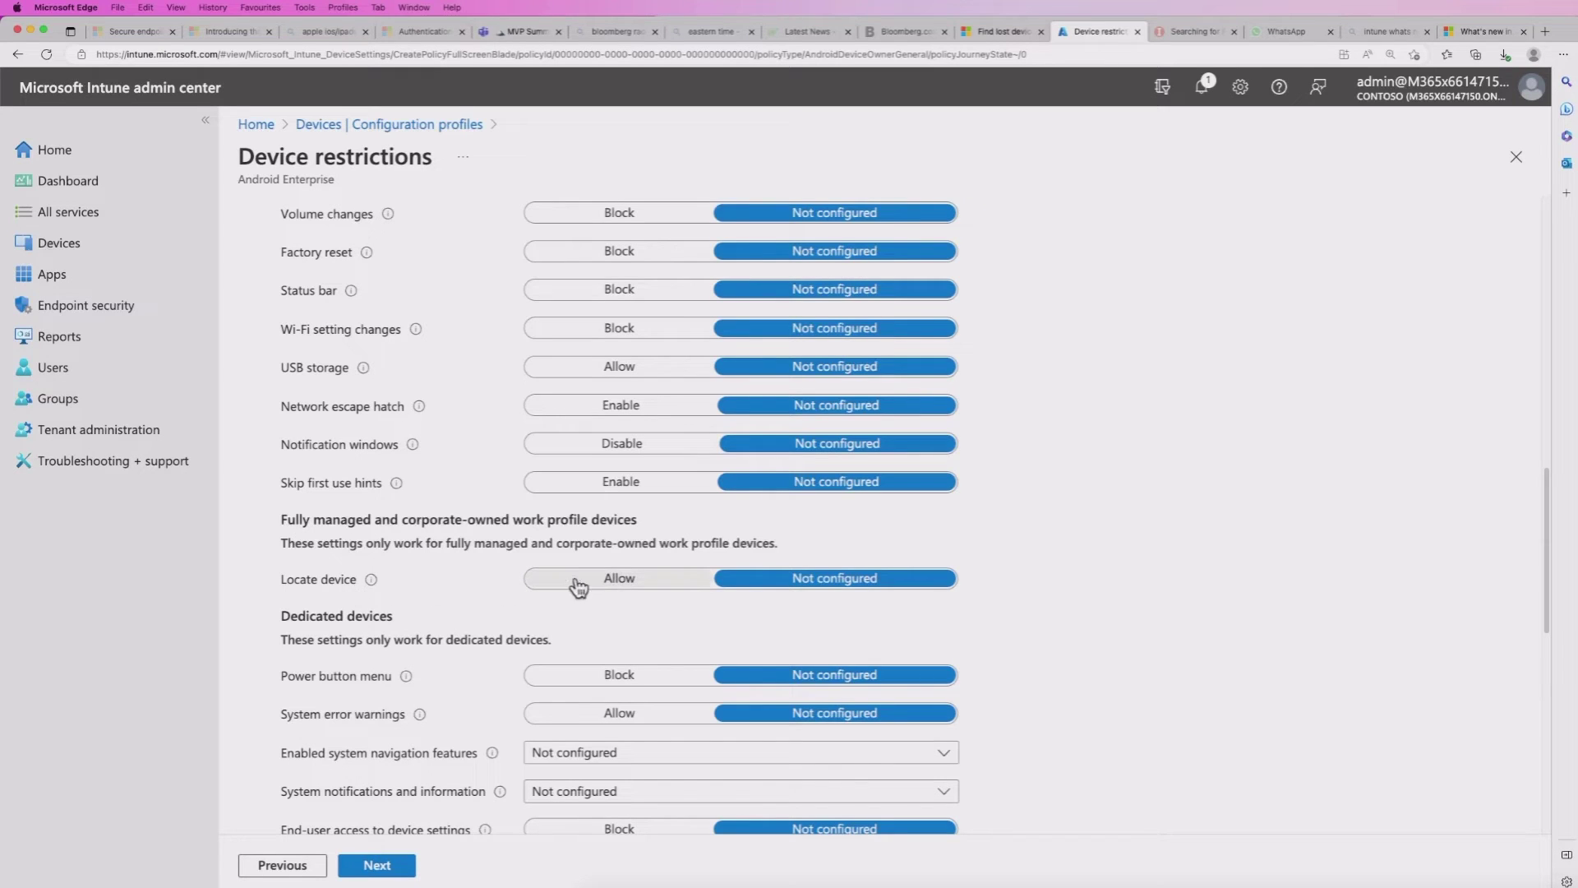
left_click(619, 580)
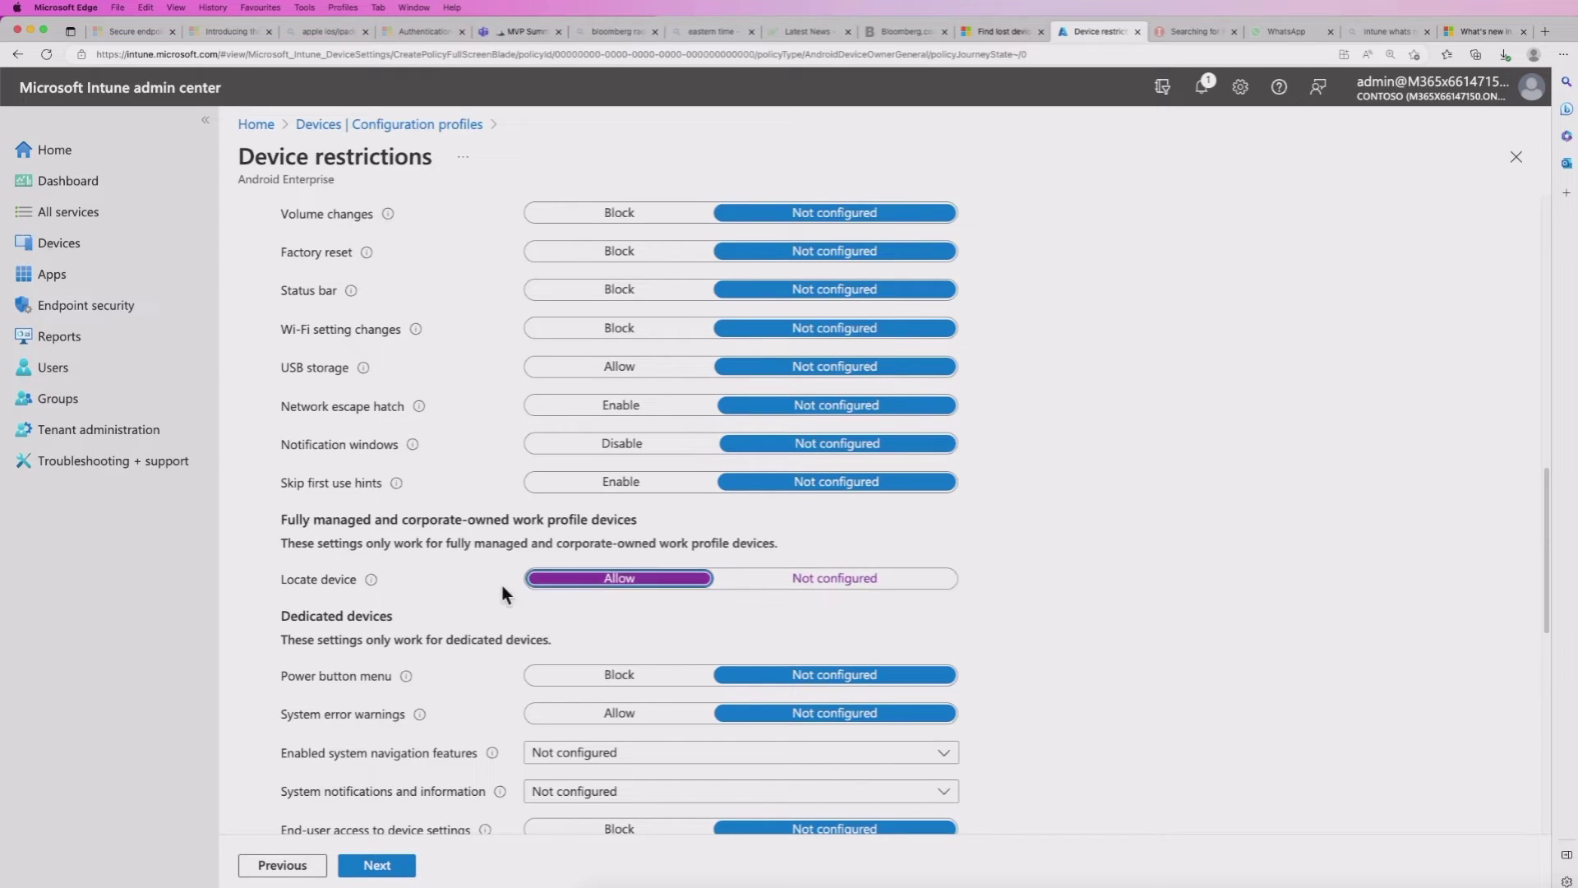
left_click(378, 868)
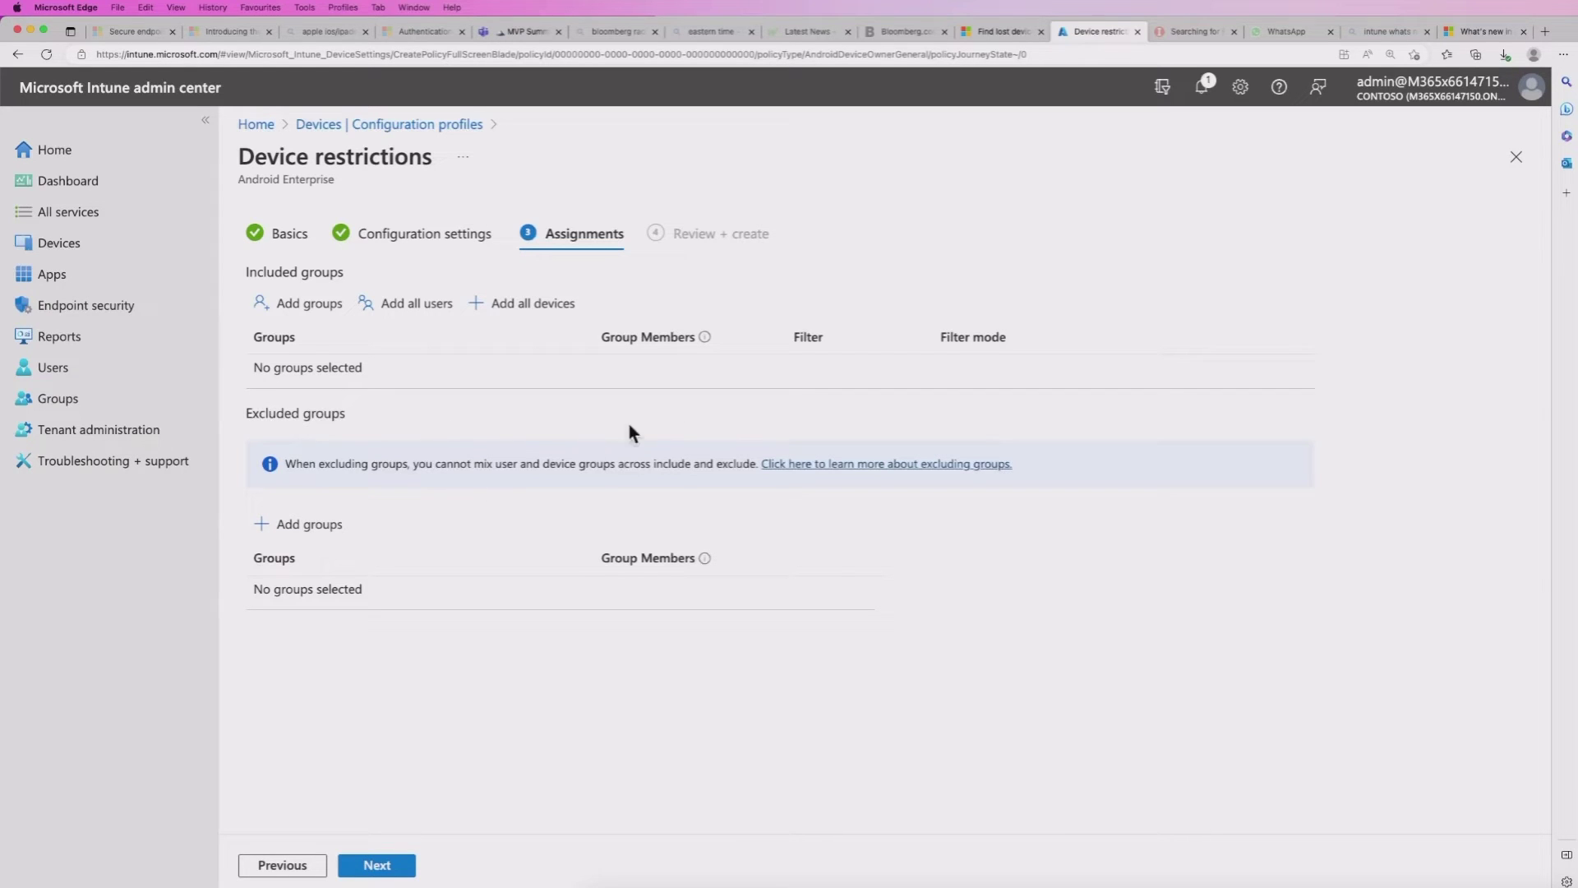
Step: Add All devices as an included group for the profile
left_click(511, 303)
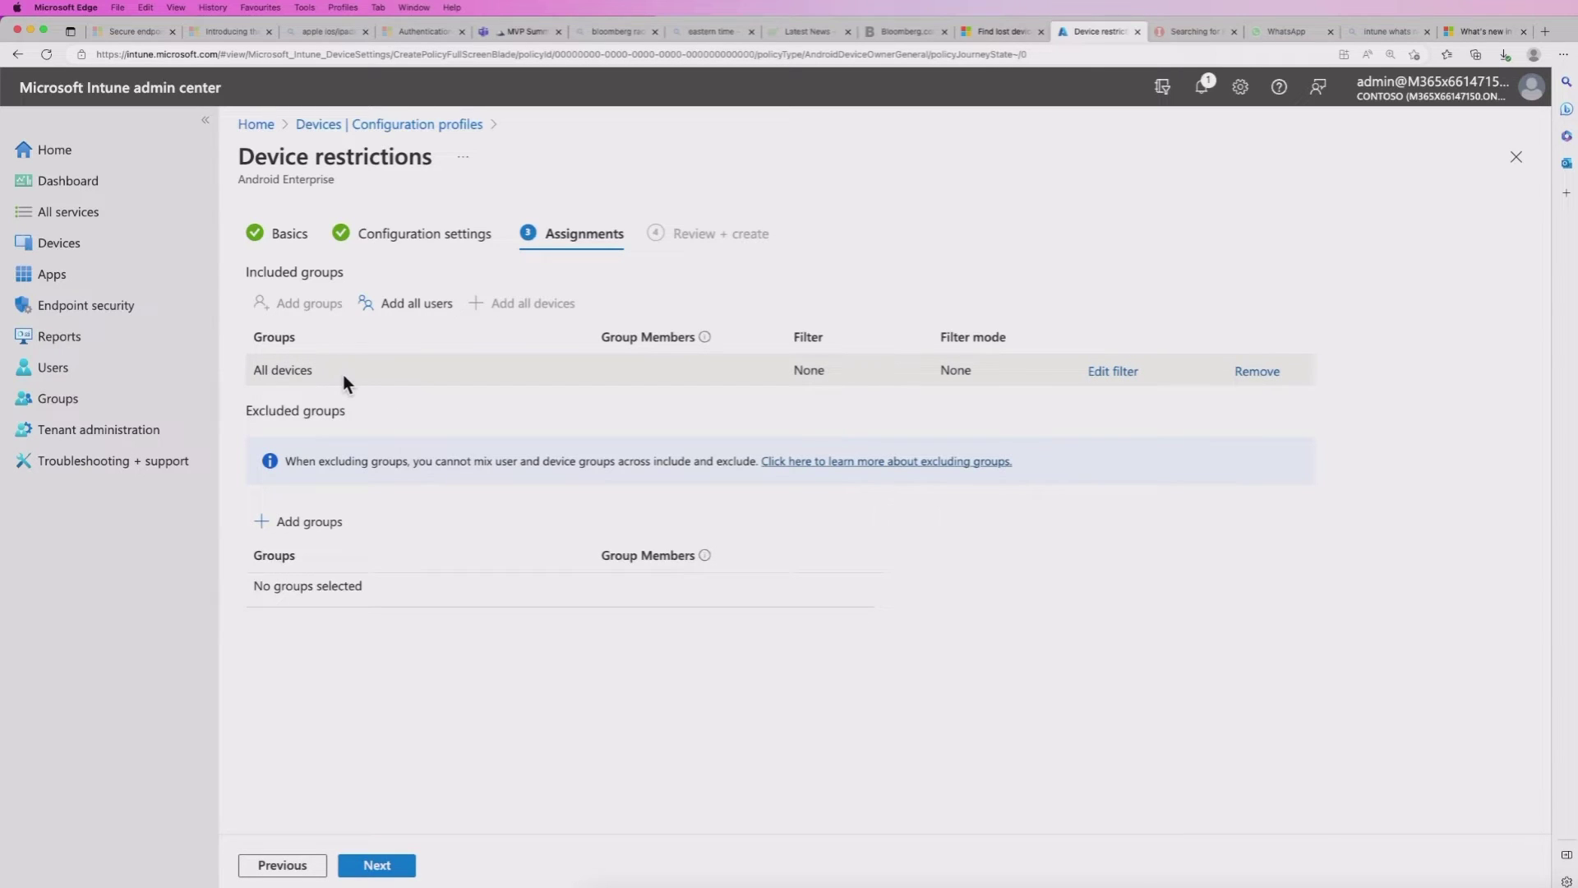
Step: Limit the All devices assignment to devices matching the android phone filter, then review
left_click(1110, 372)
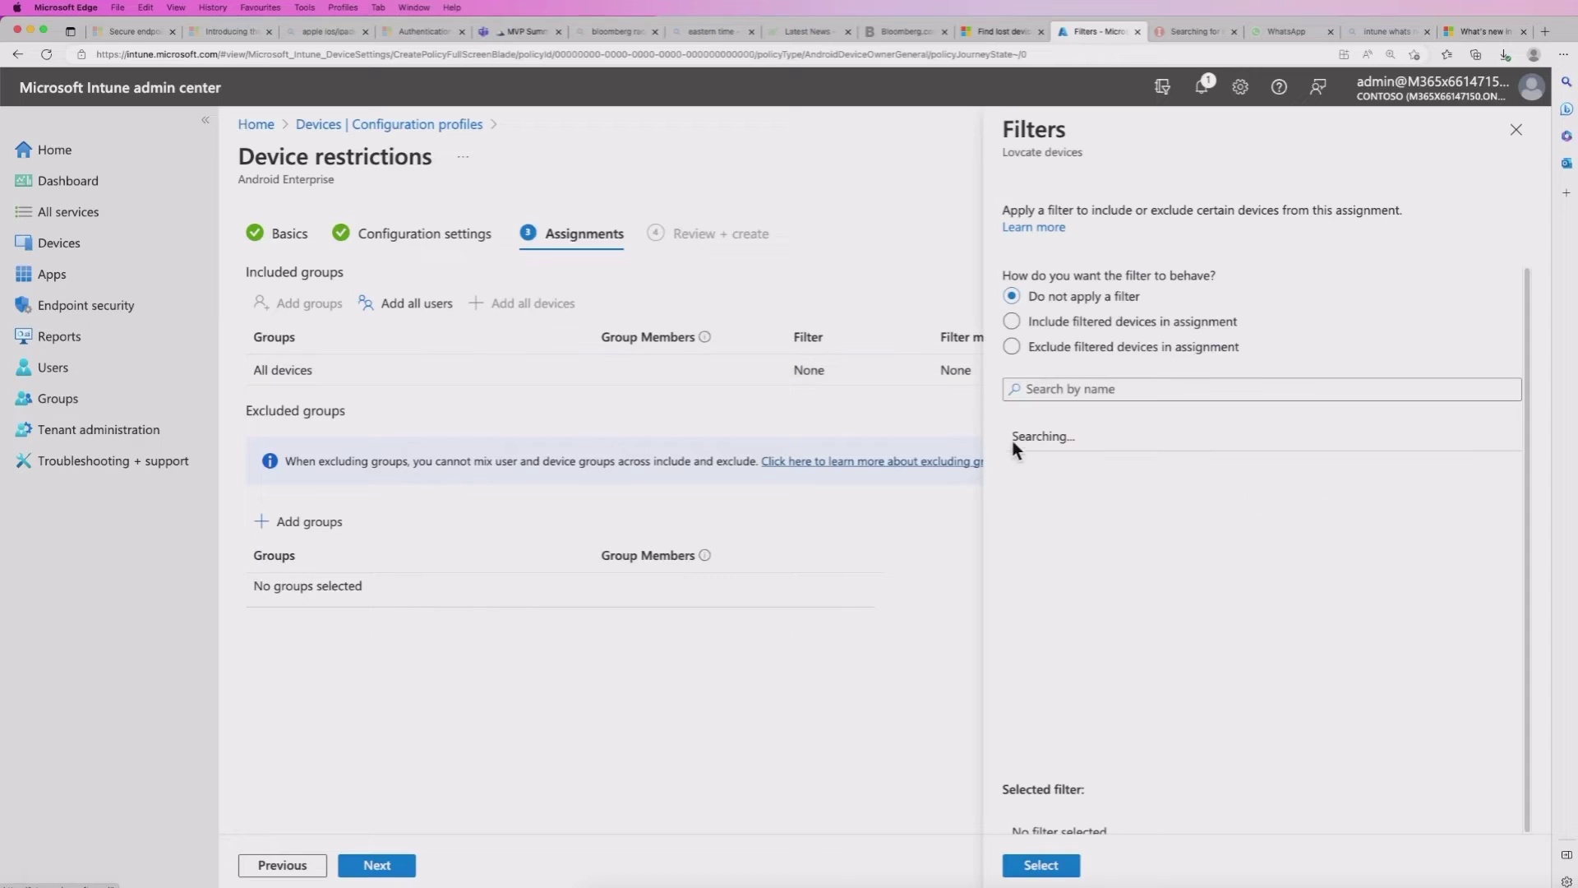
left_click(1012, 322)
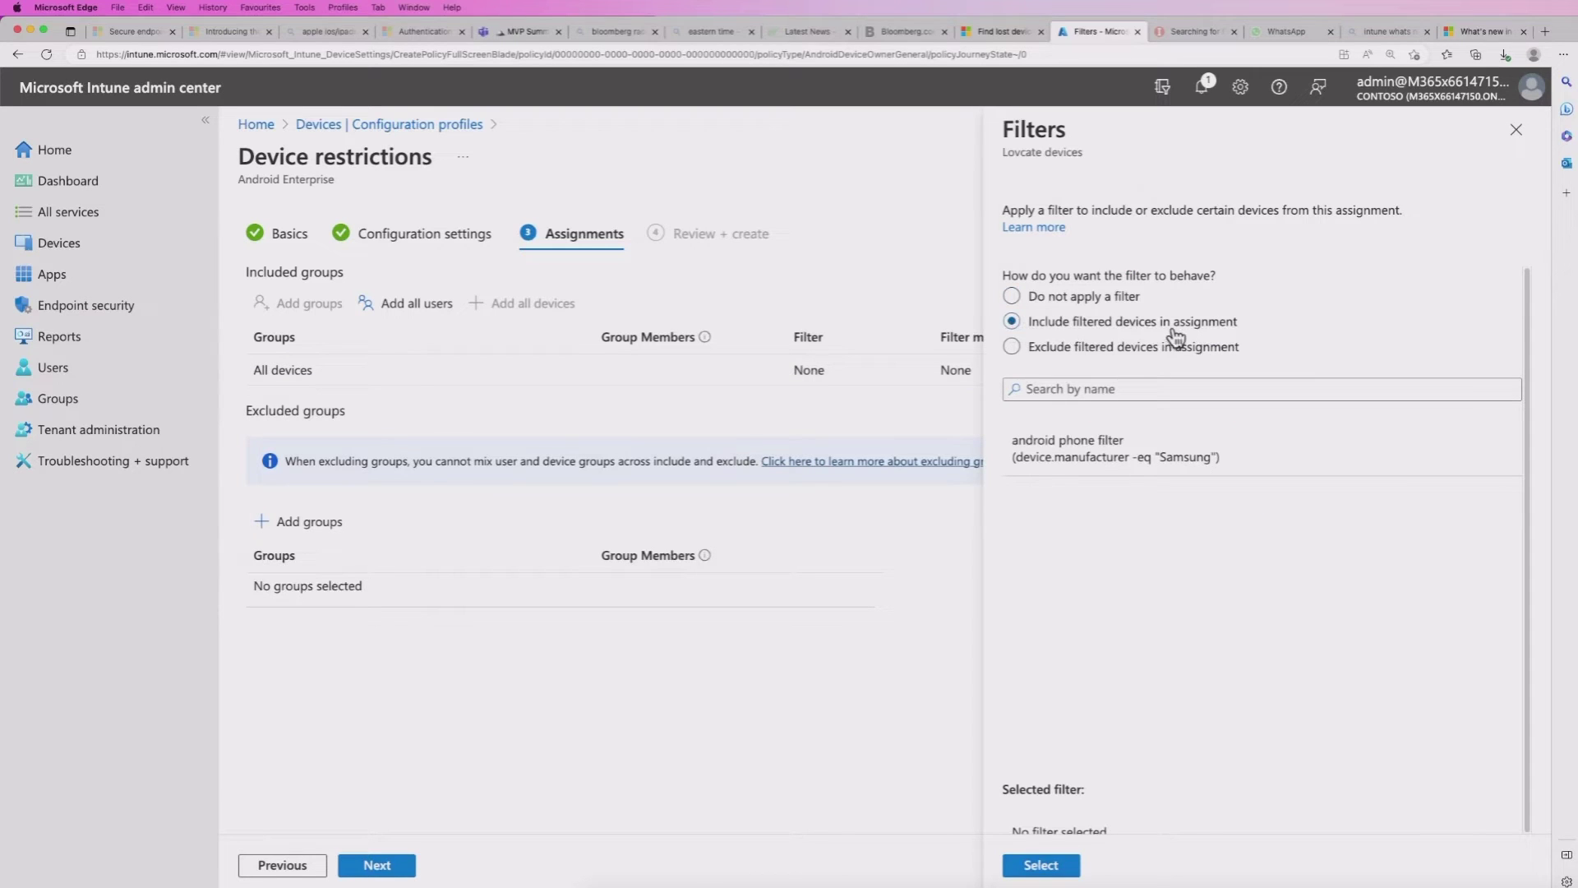
left_click(1106, 389)
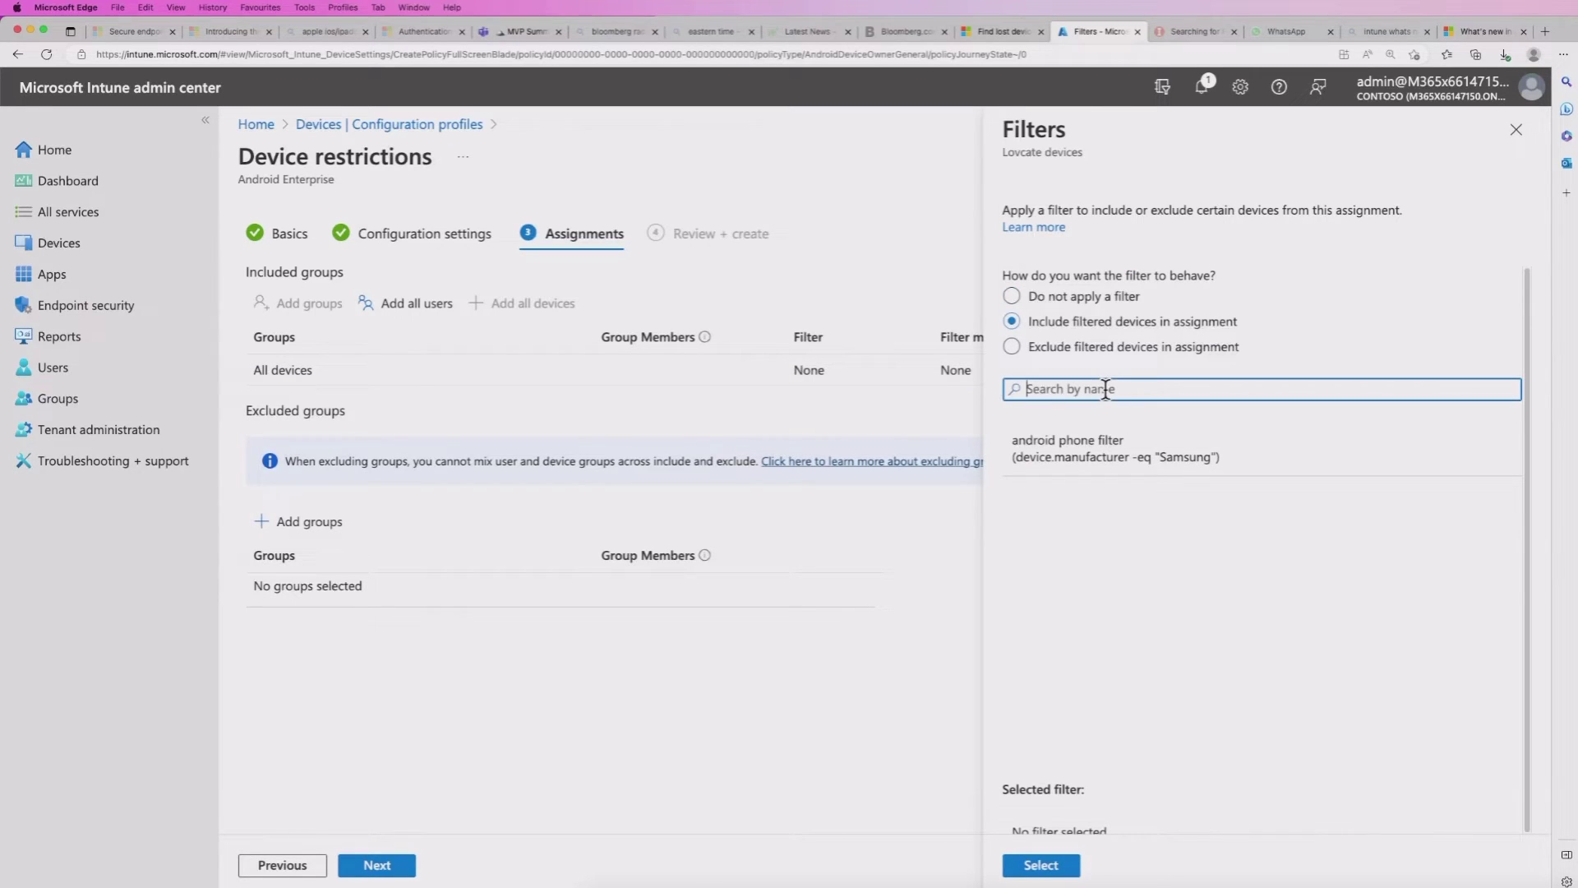
left_click(1079, 454)
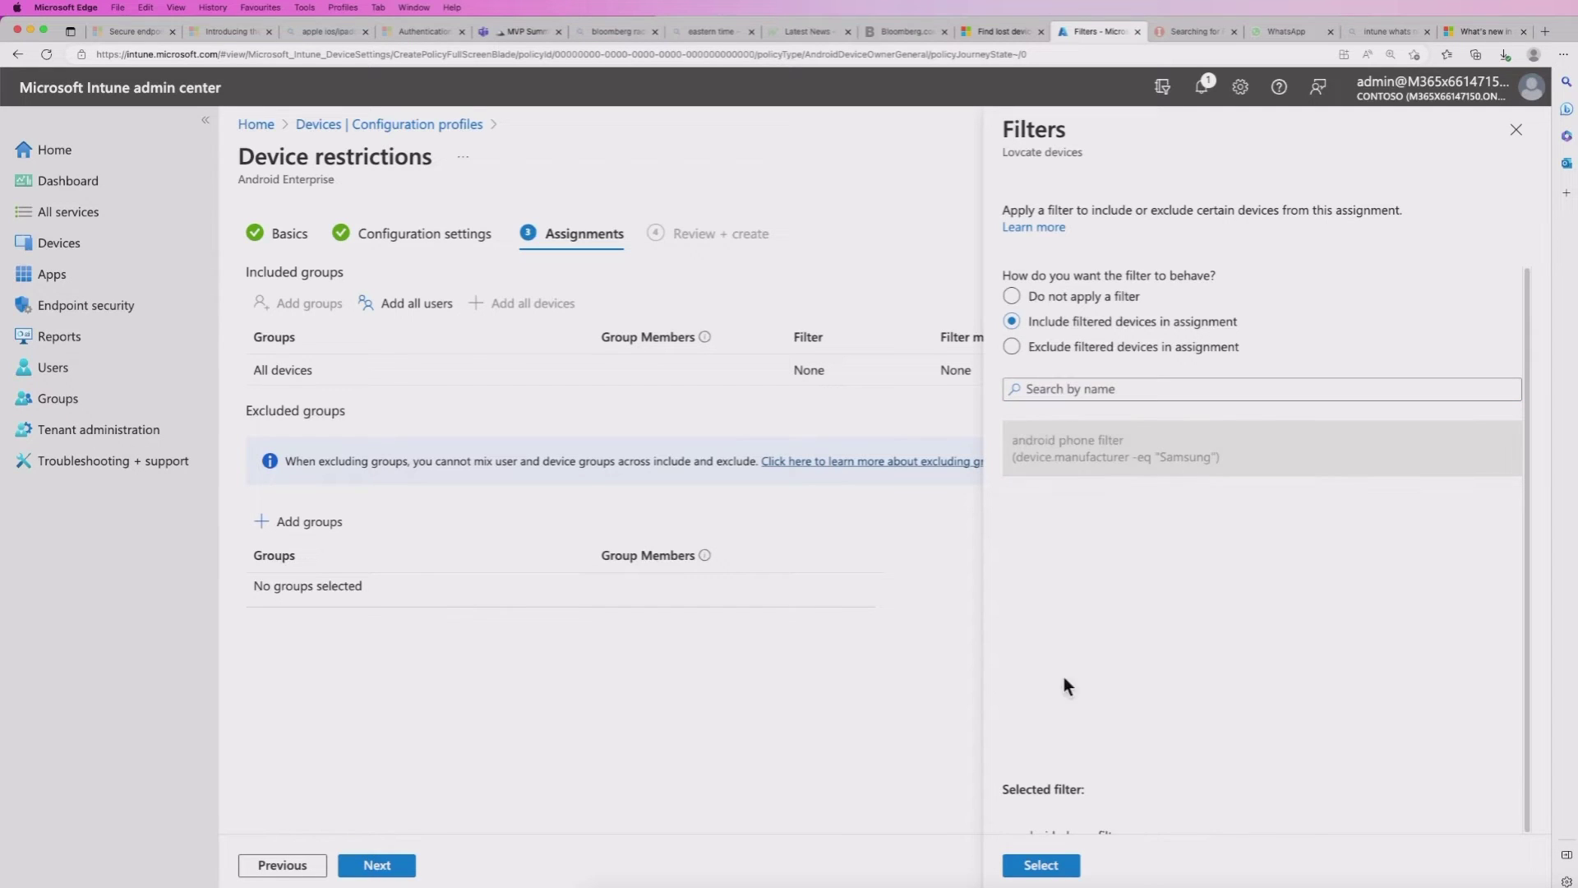
left_click(1039, 864)
left_click(388, 865)
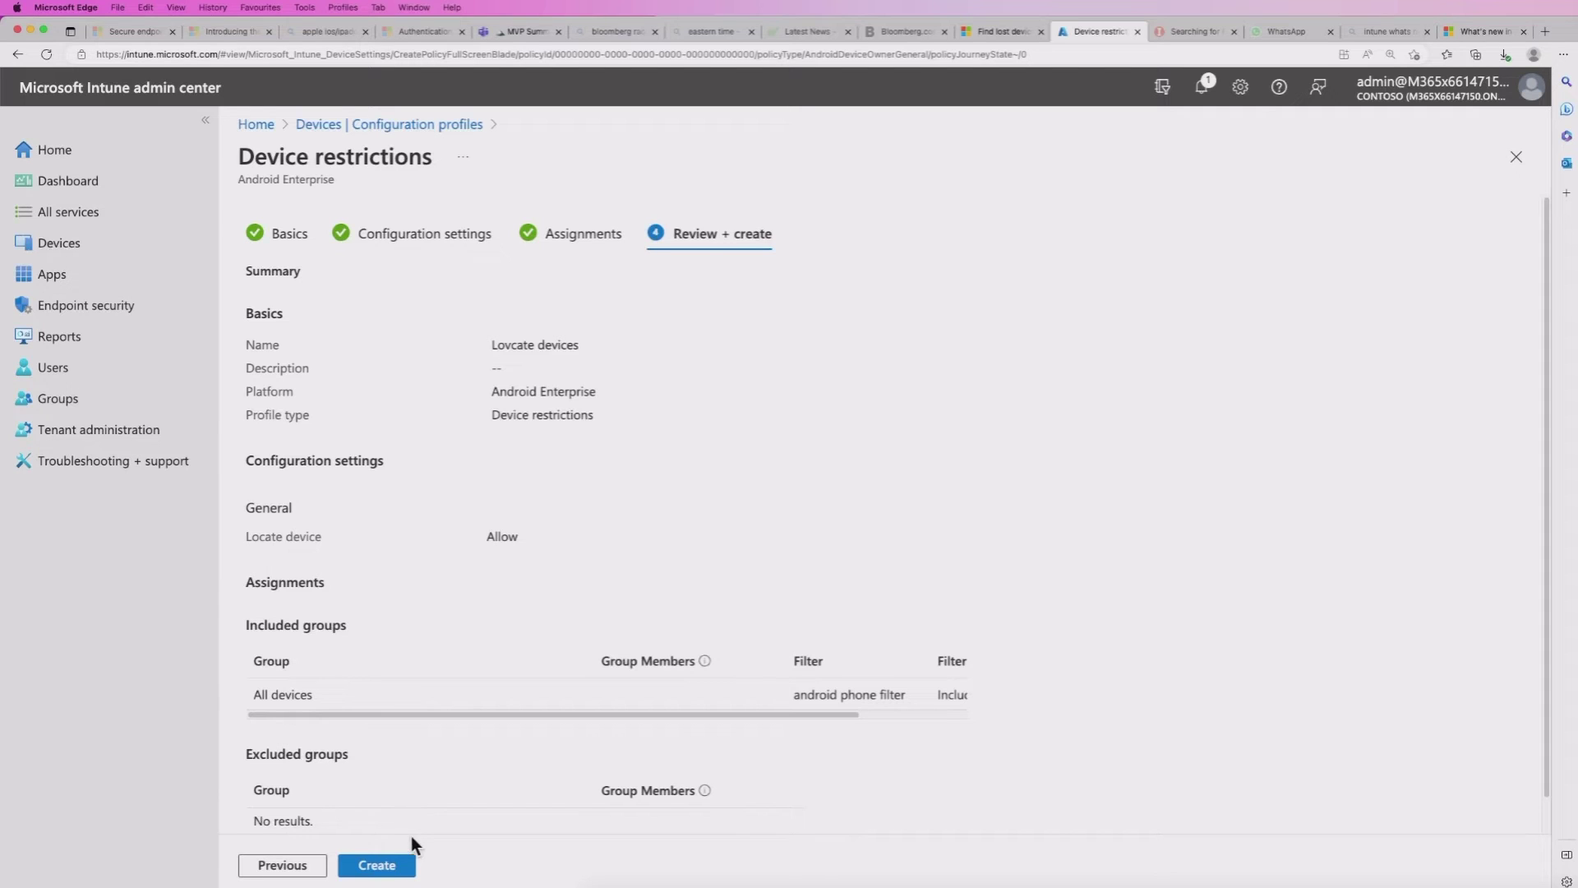
Step: Create the Locate devices profile and open the Android devices list
left_click(403, 861)
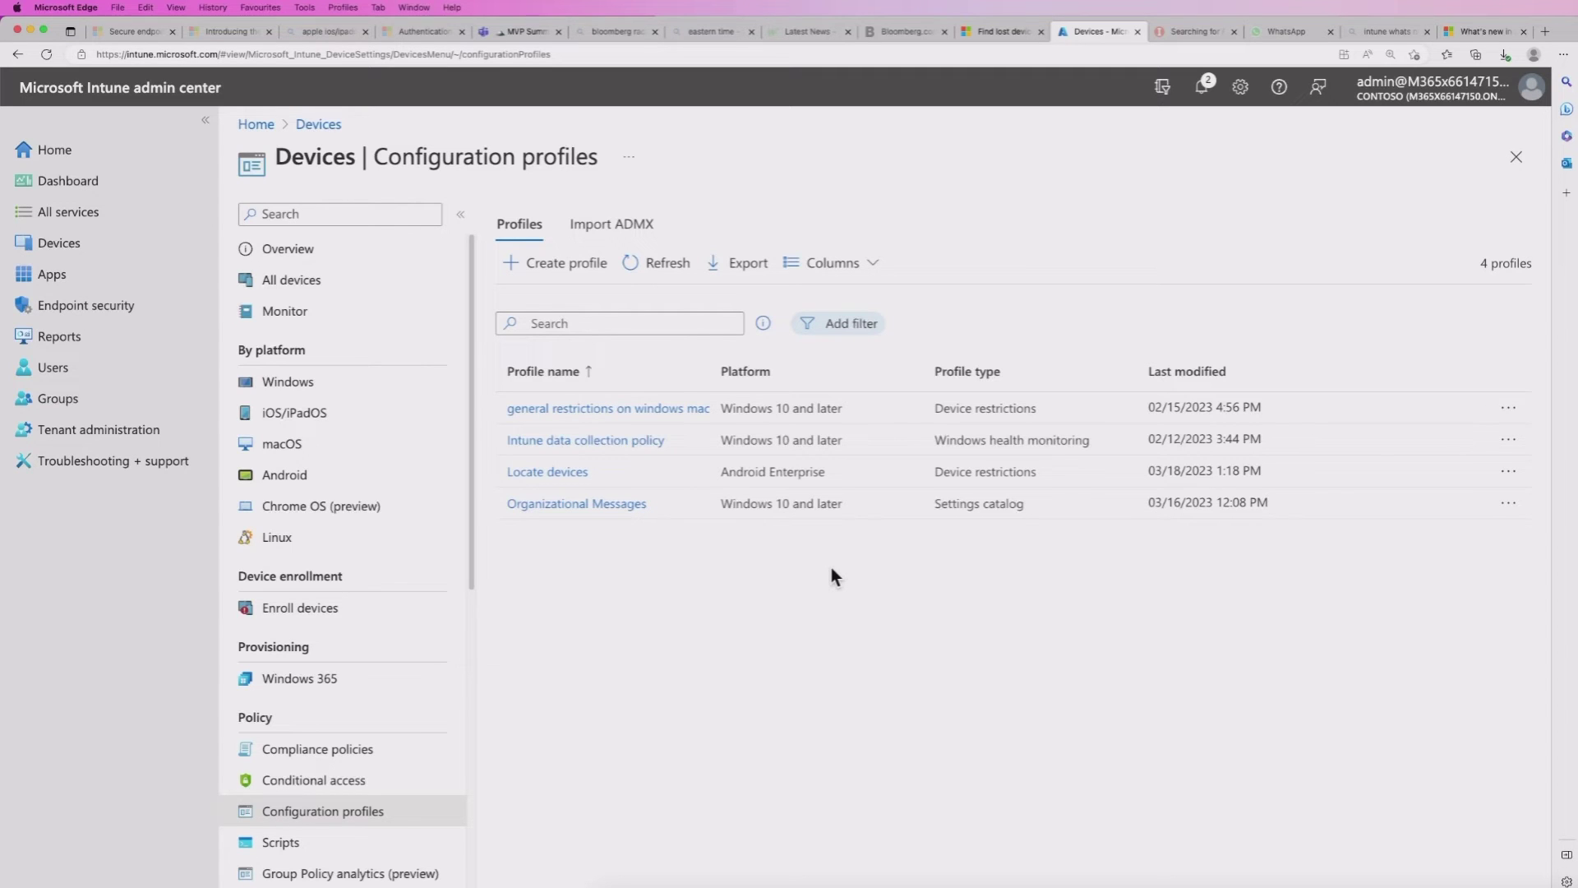
left_click(296, 479)
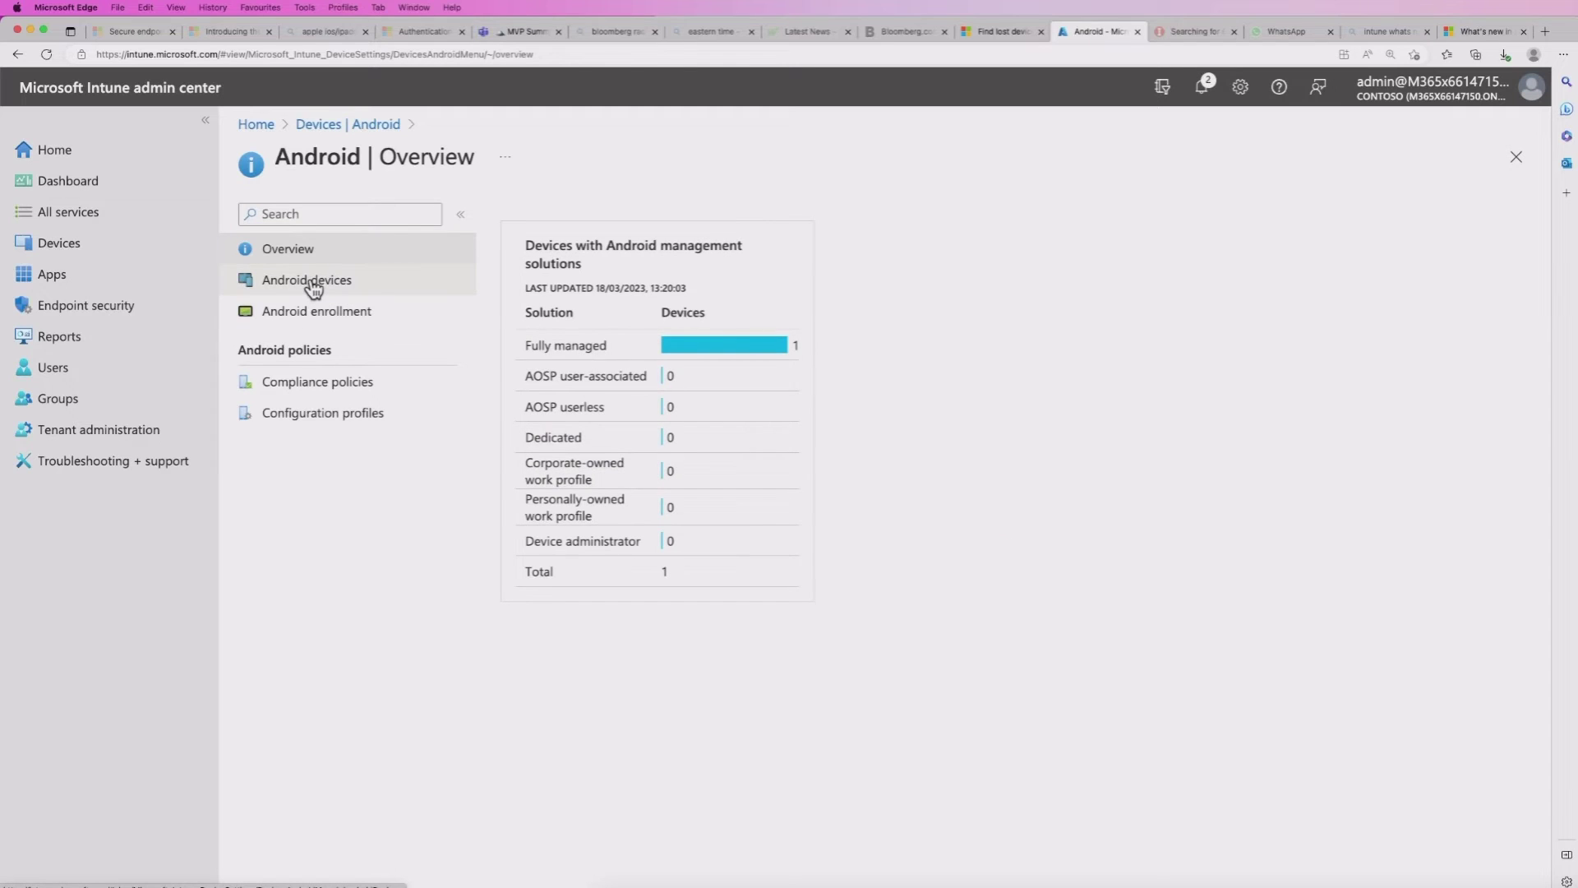
left_click(343, 288)
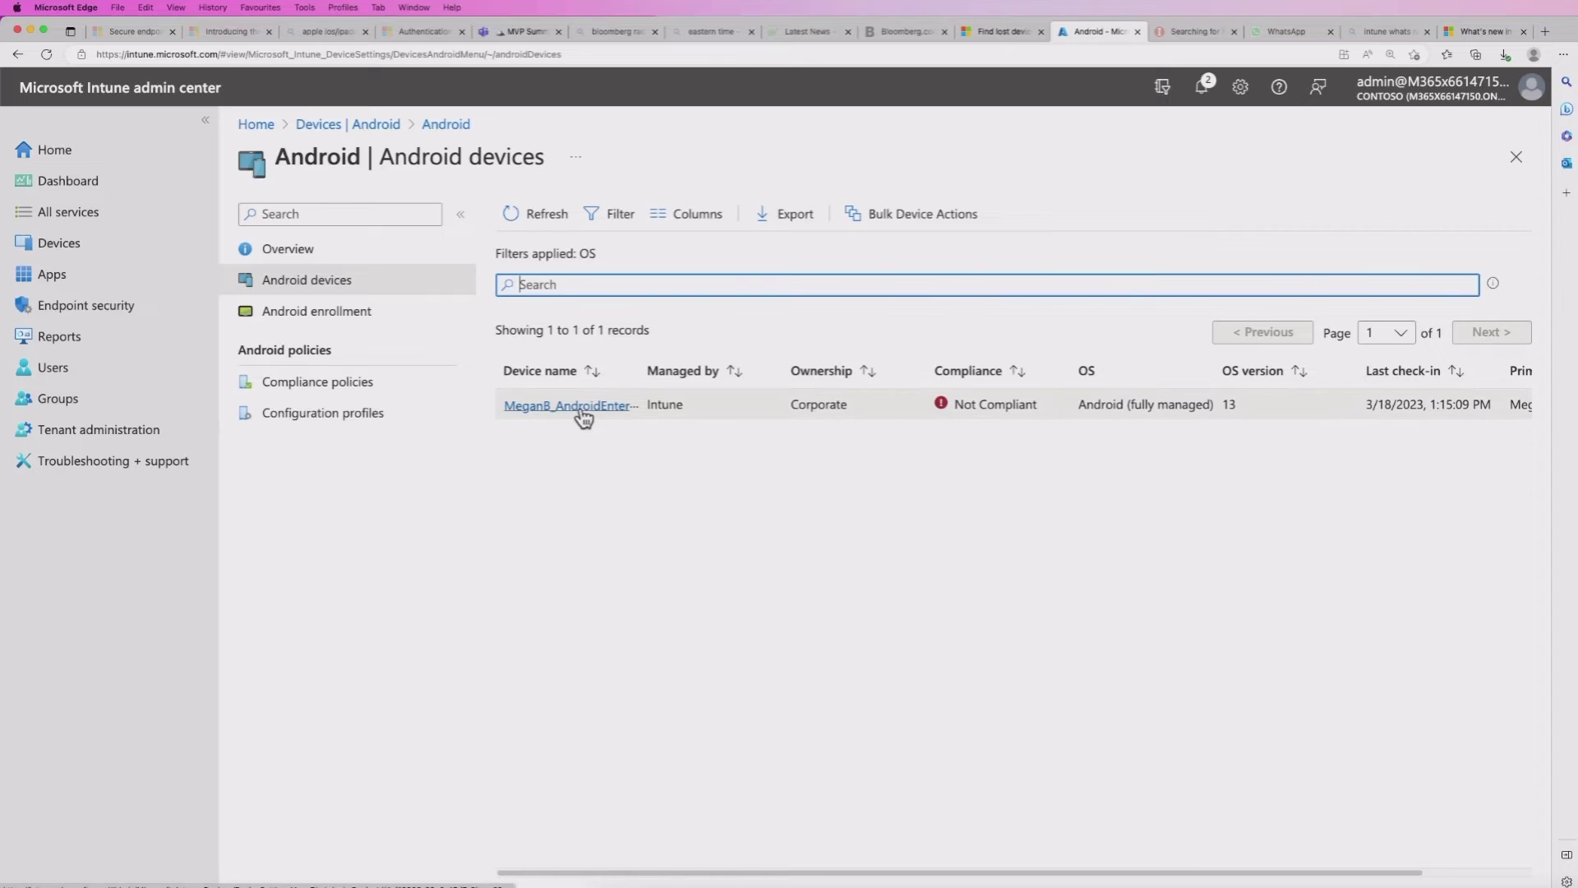
key("super+bracketleft")
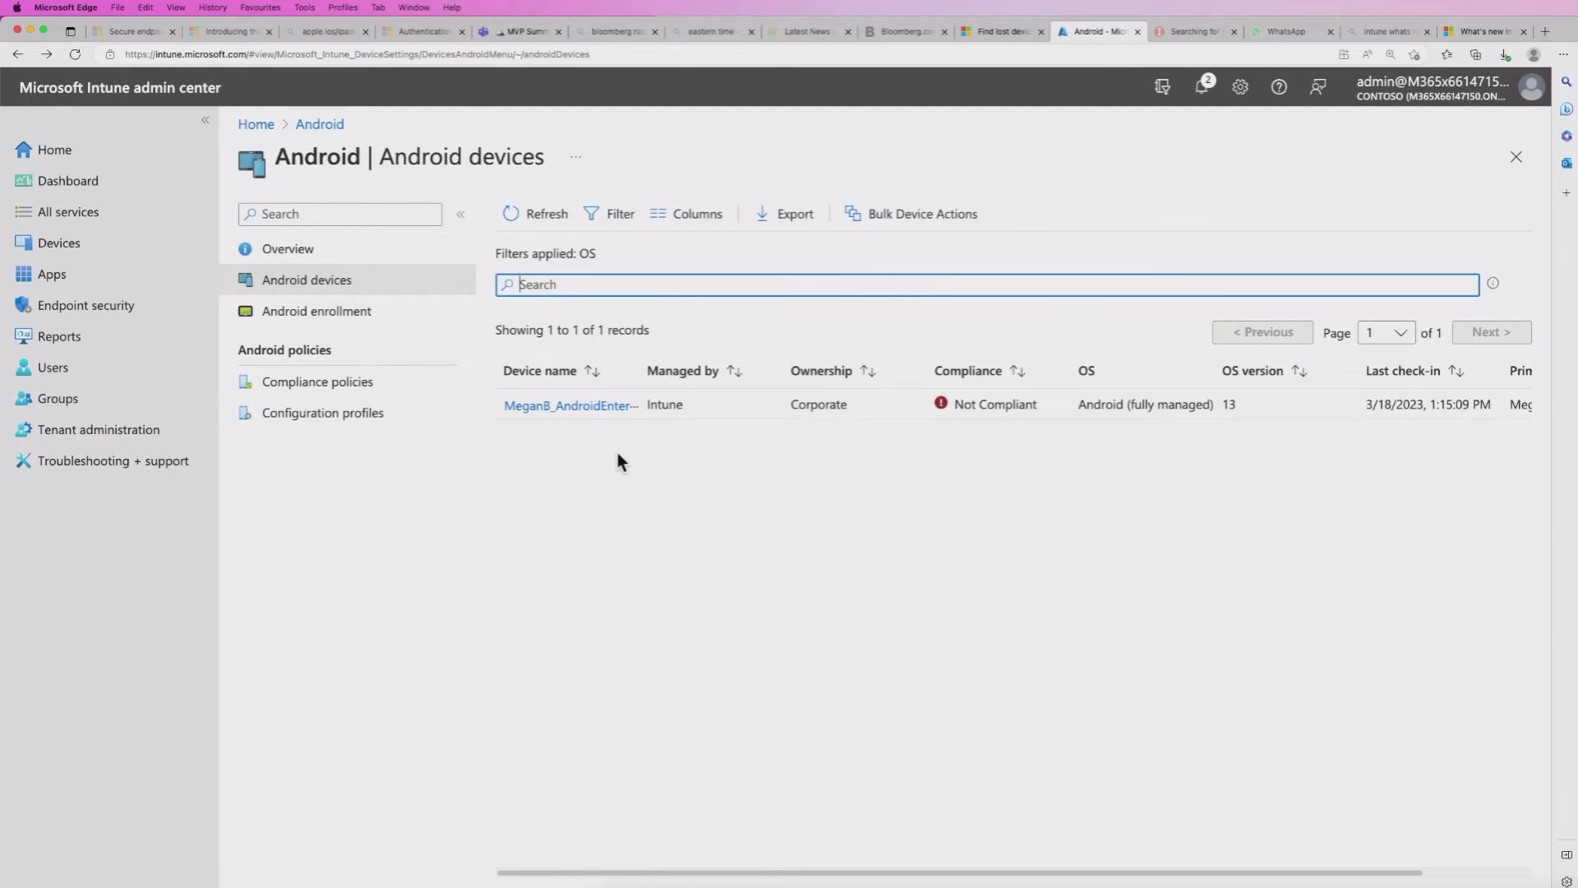
key("super+Tab")
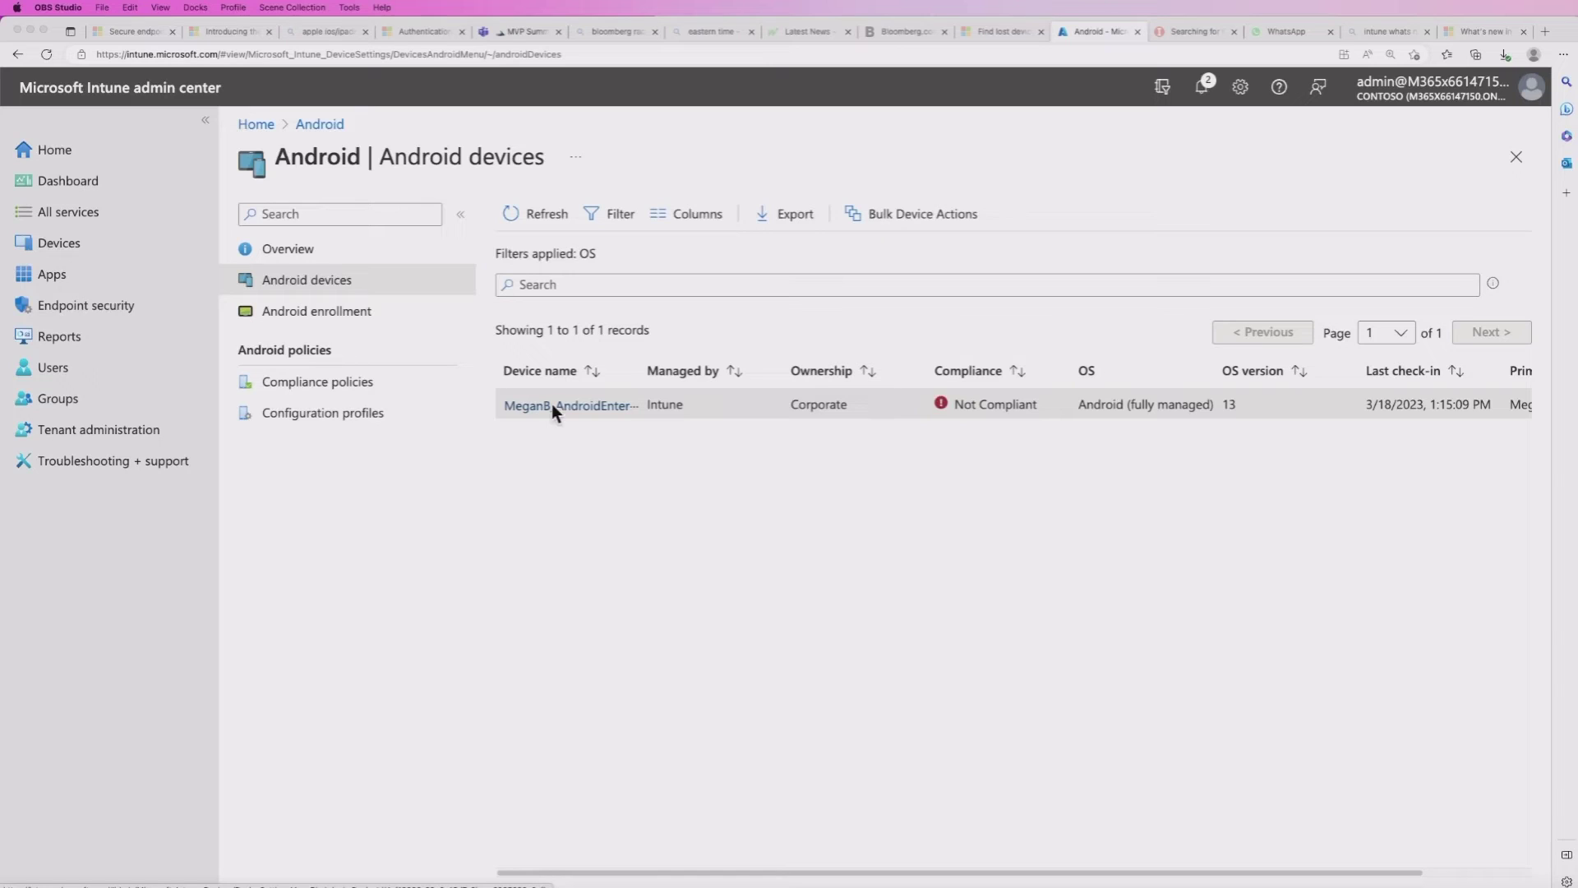
Step: Open the enrolled phone's details, check its configuration profiles, and view its overview page
left_click(577, 407)
left_click(578, 407)
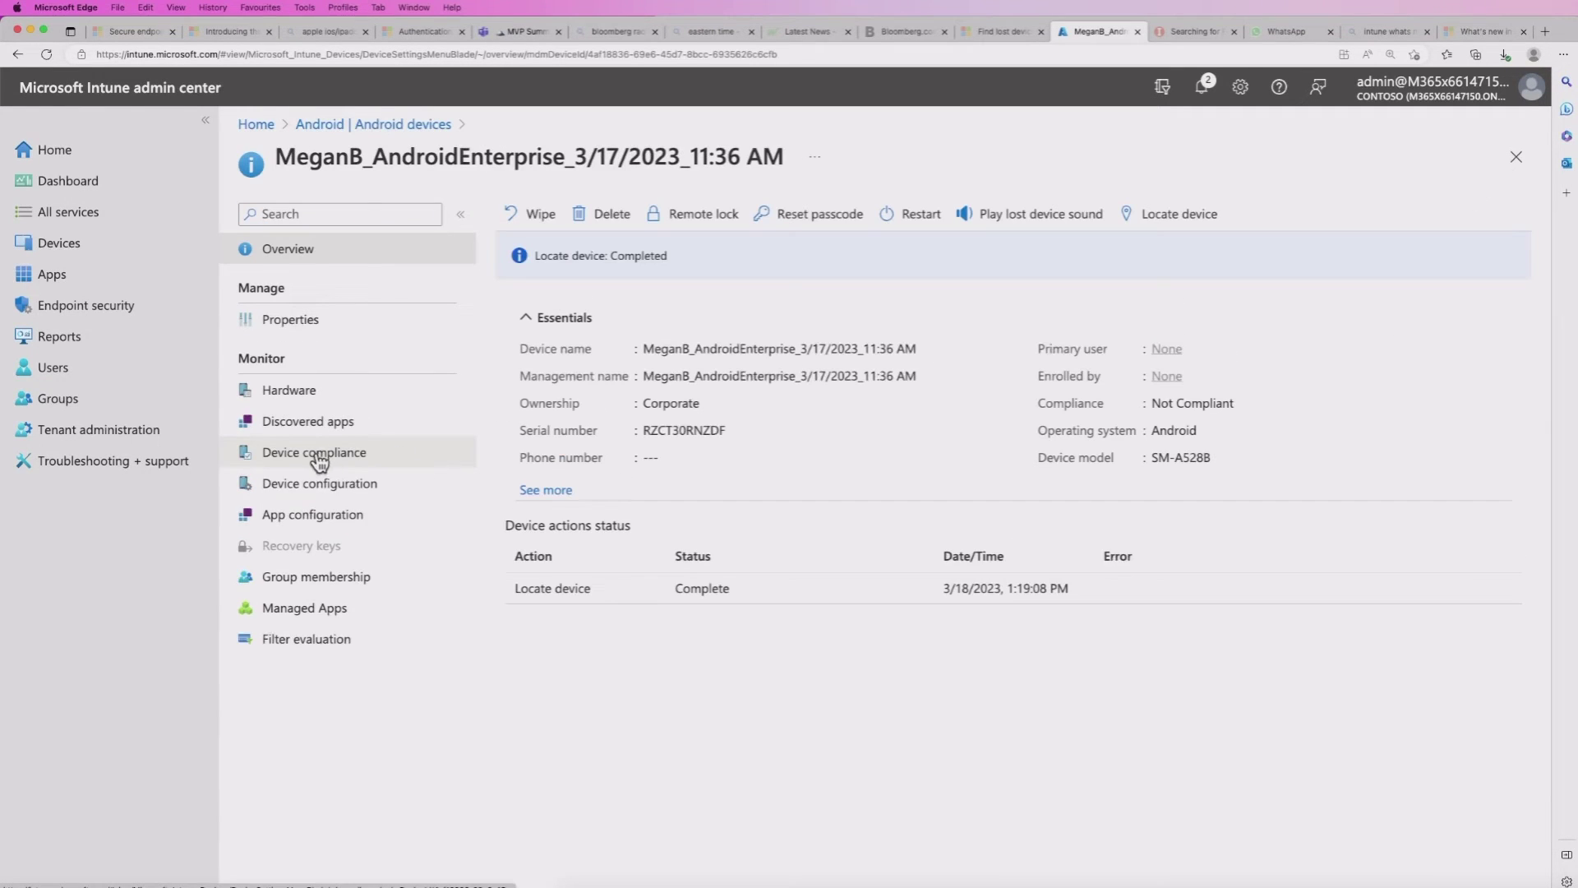
left_click(318, 483)
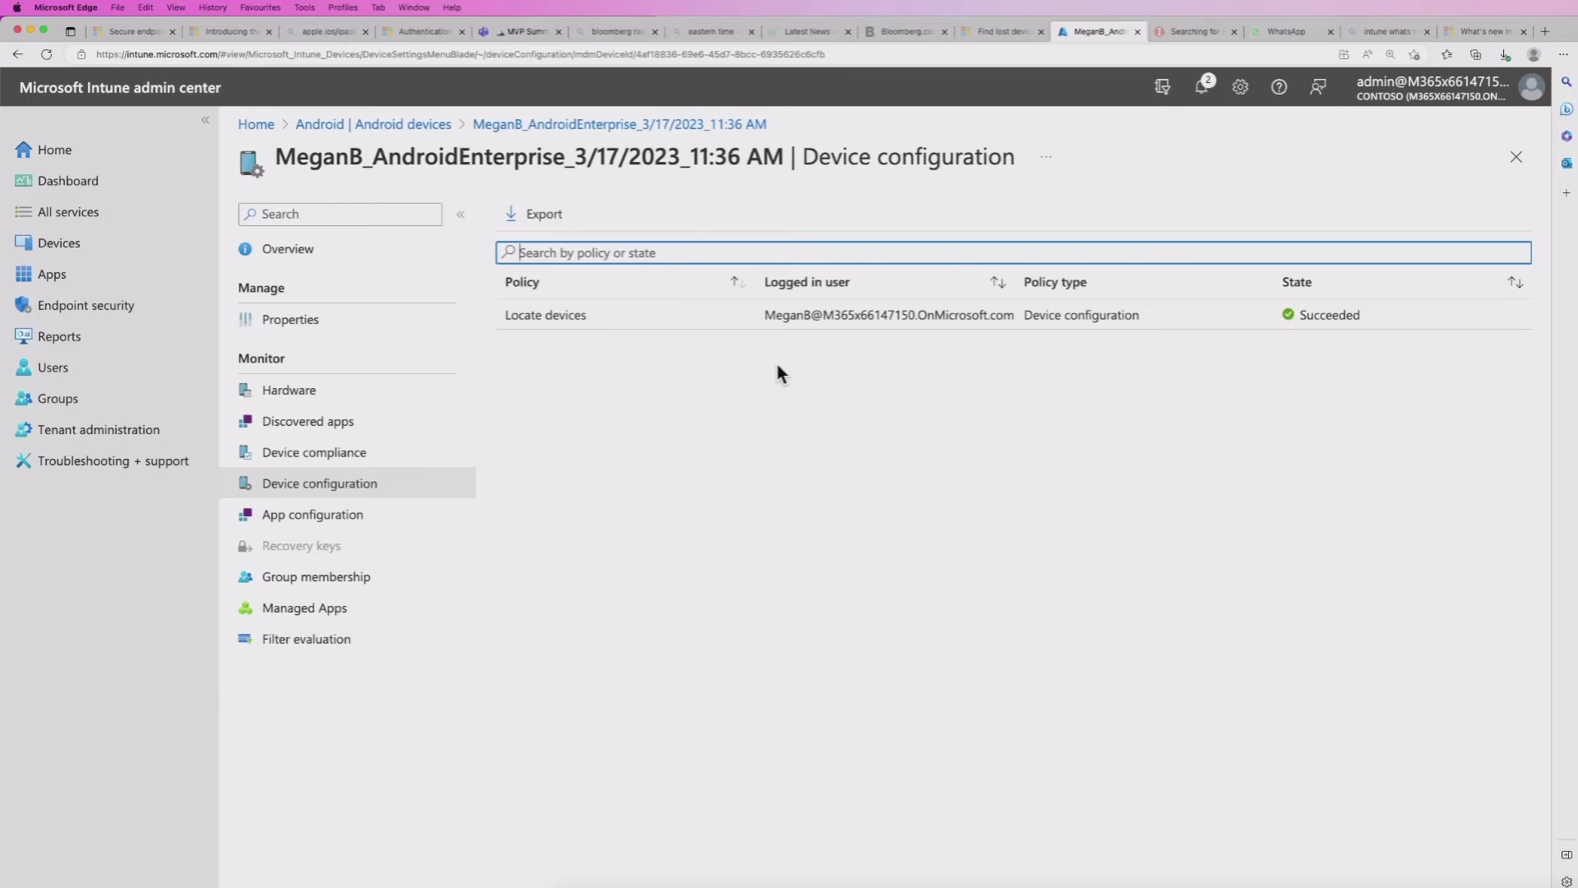
left_click(294, 250)
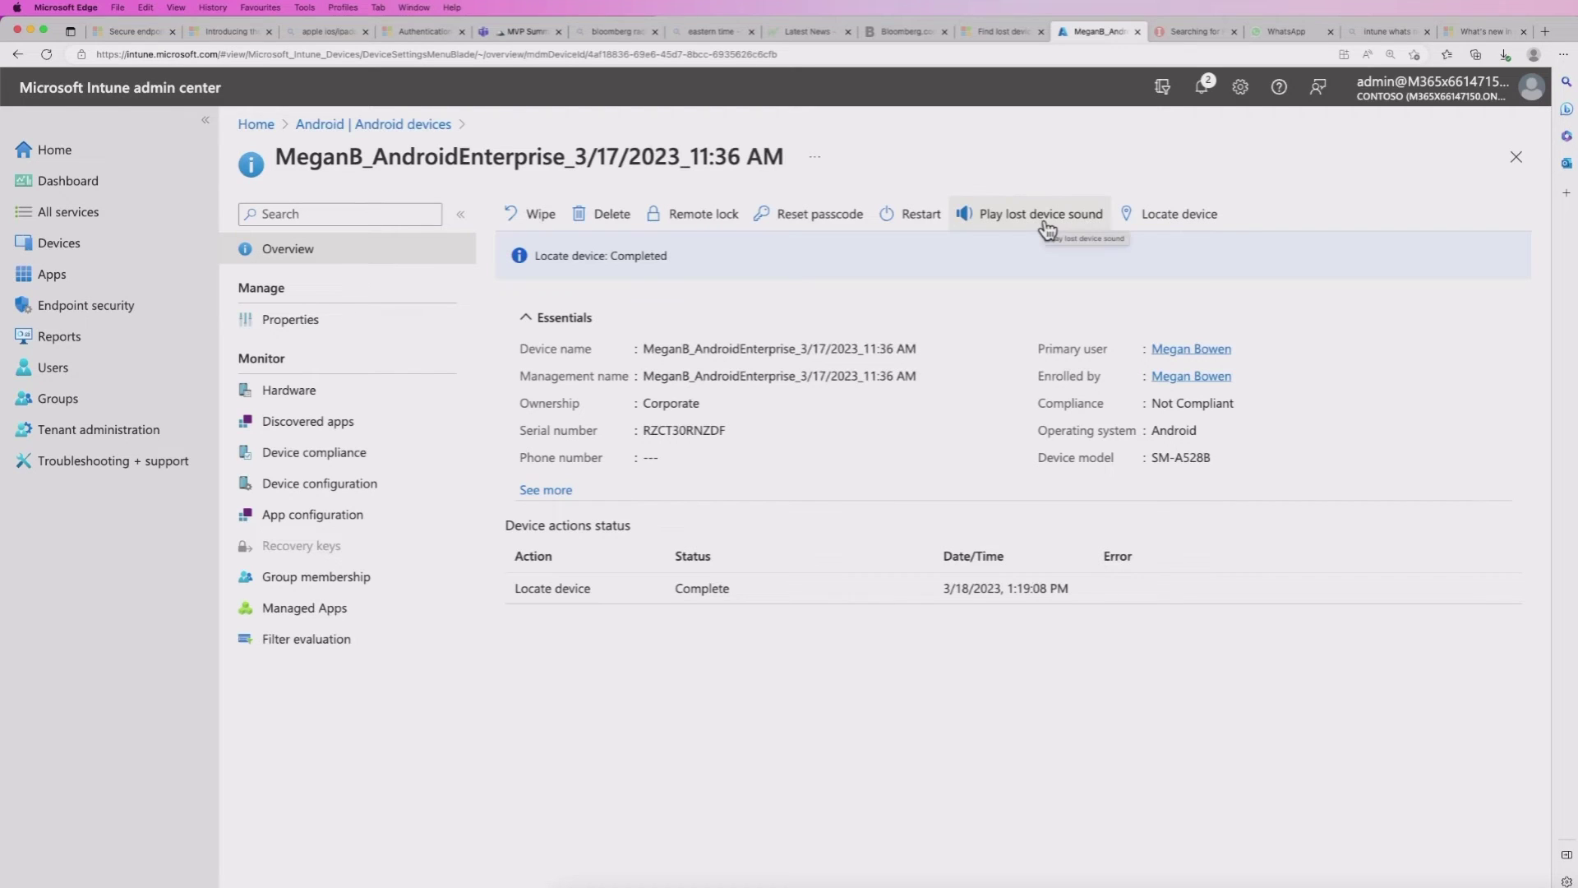
Step: Open the Locate devices profile report for the phone: 10 settings succeeded, 2 not applicable
key("super+Tab")
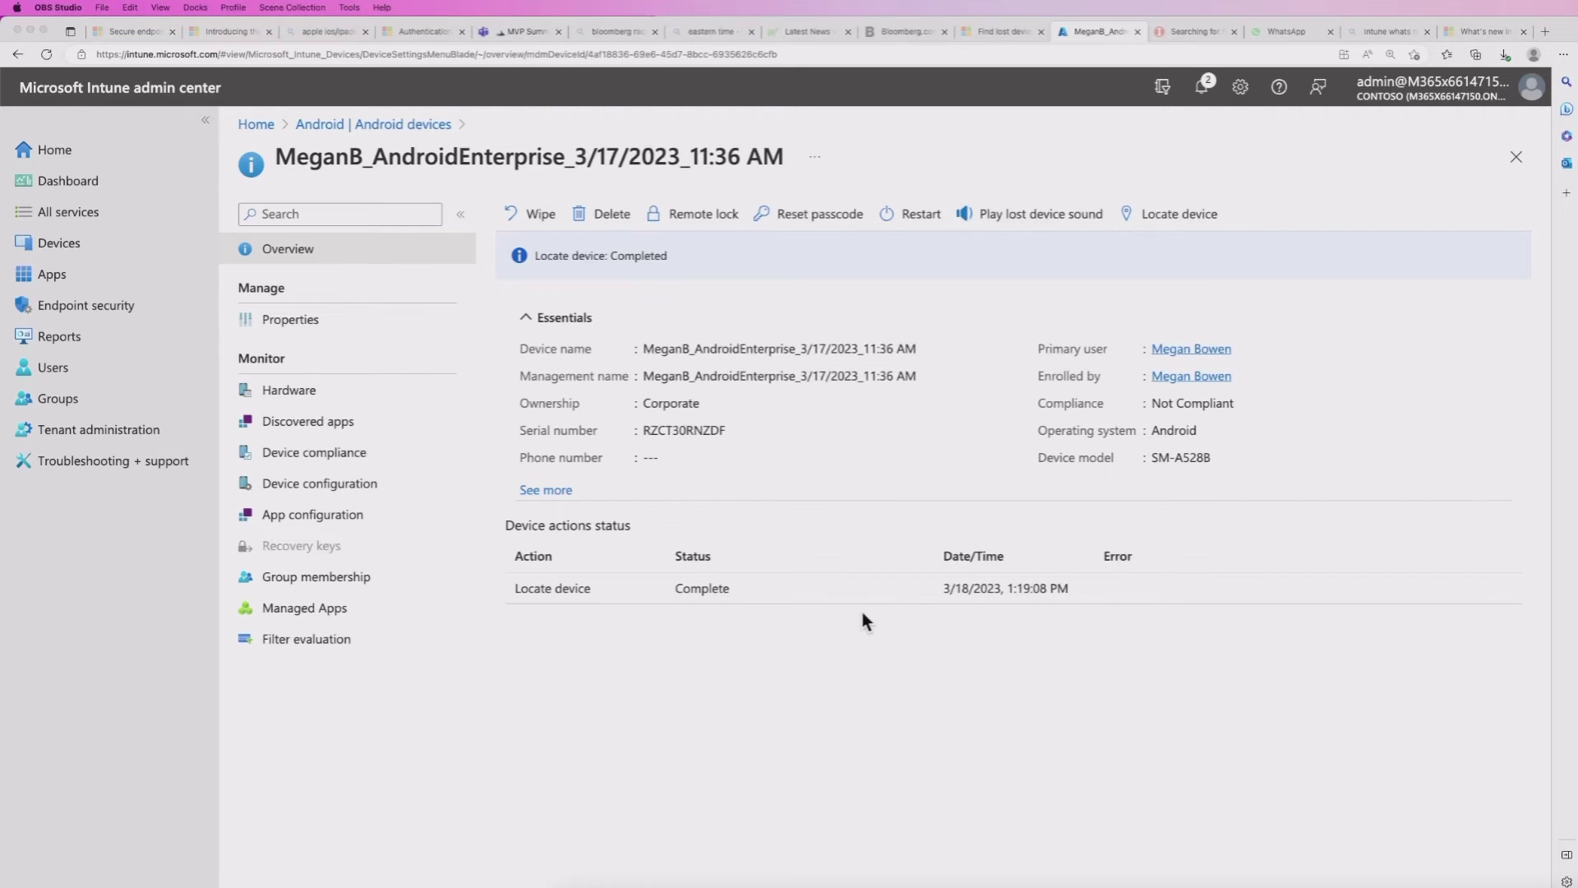
left_click(72, 243)
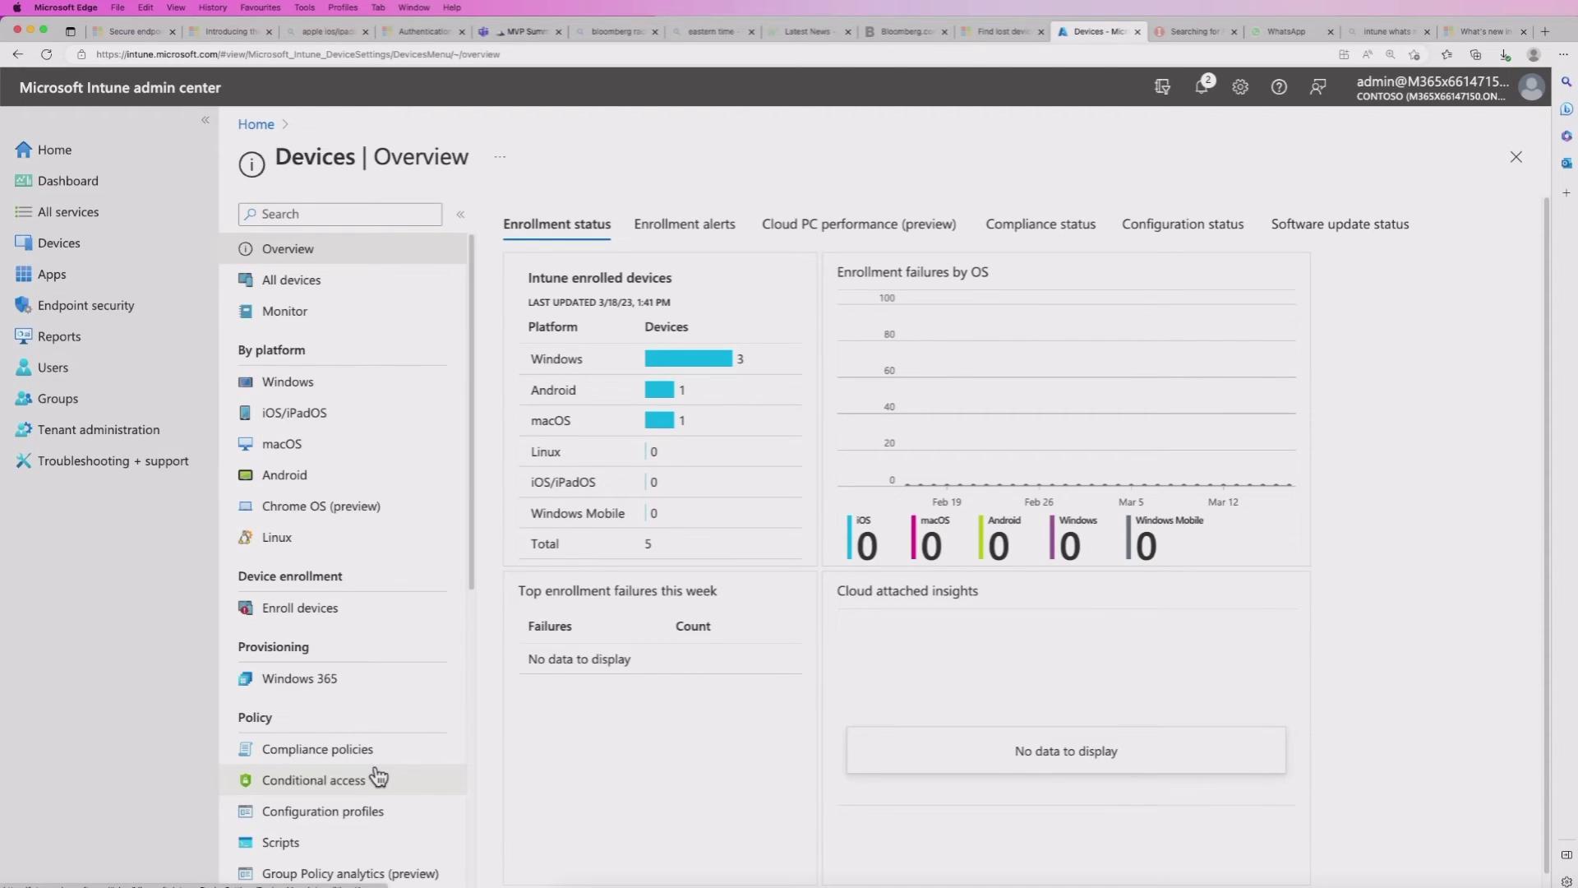
left_click(355, 812)
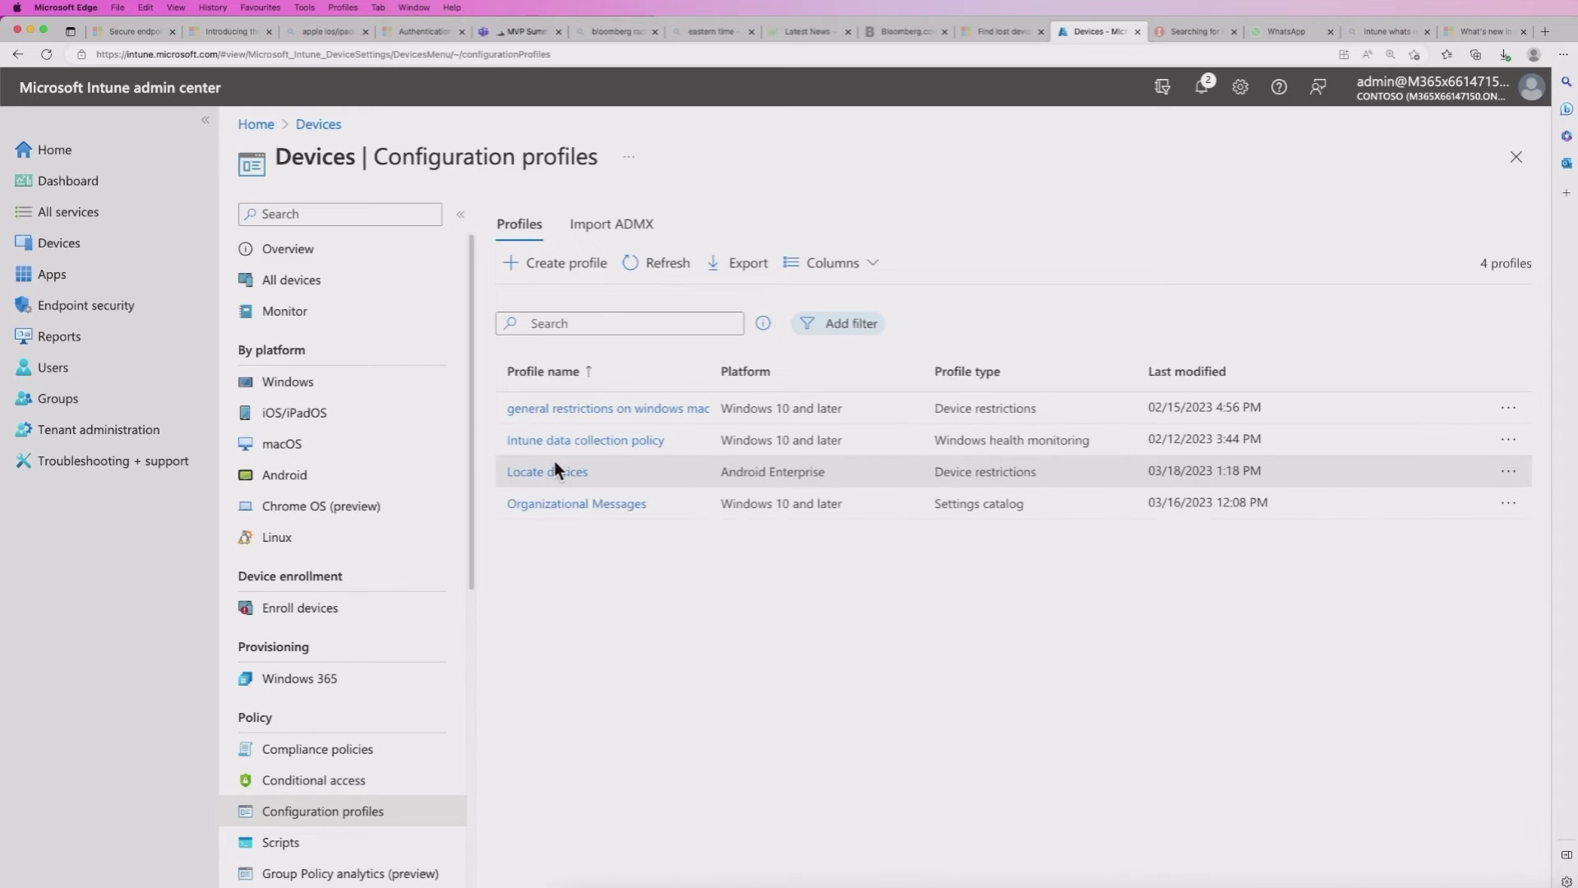
left_click(563, 480)
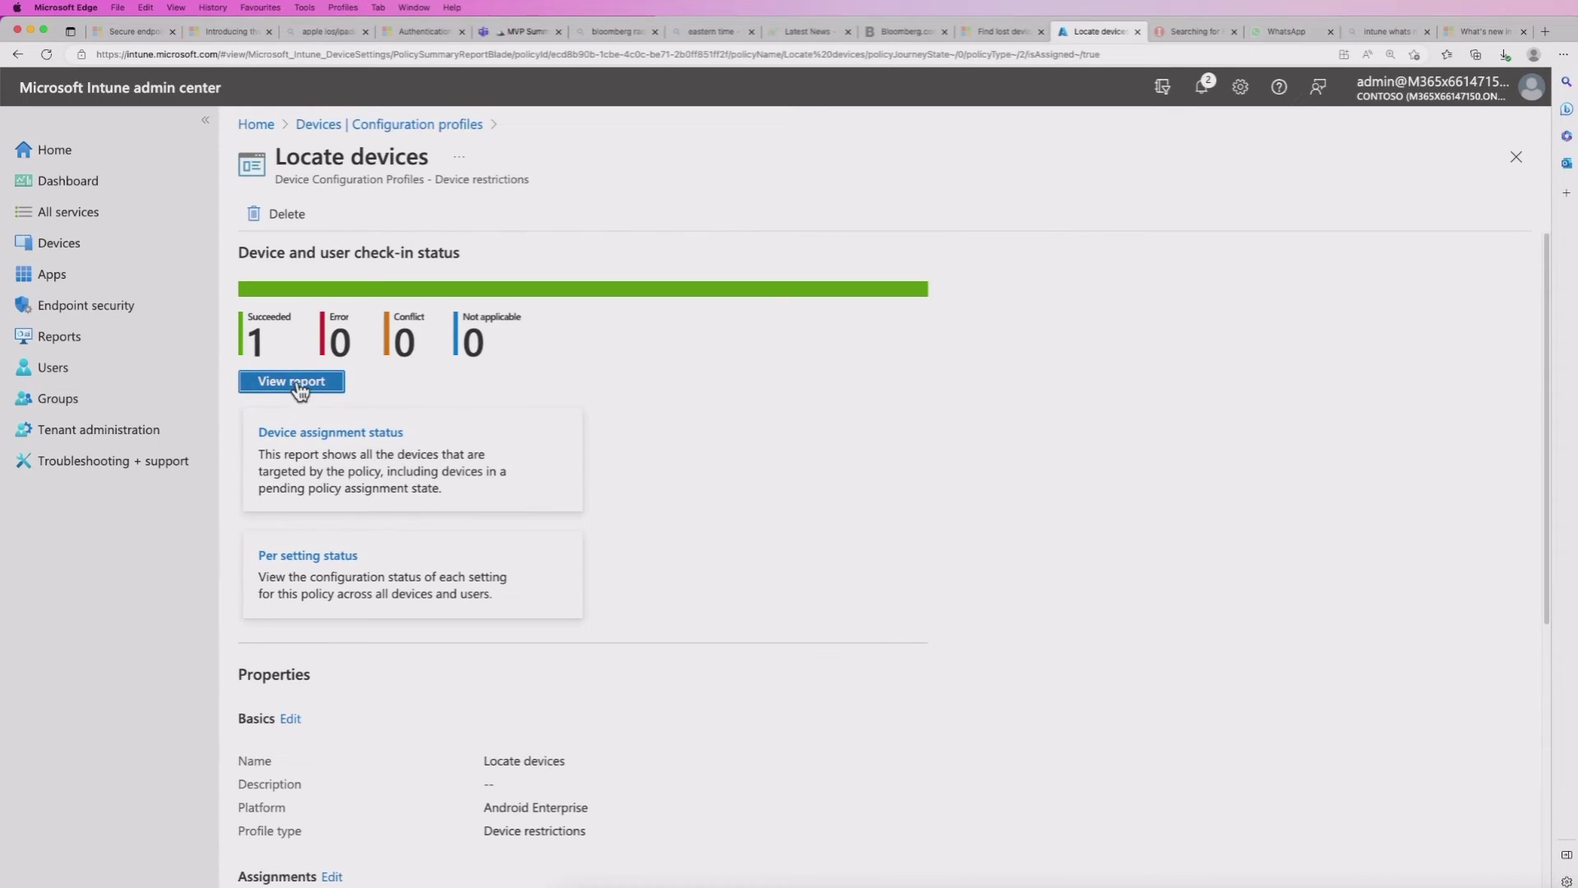
left_click(299, 386)
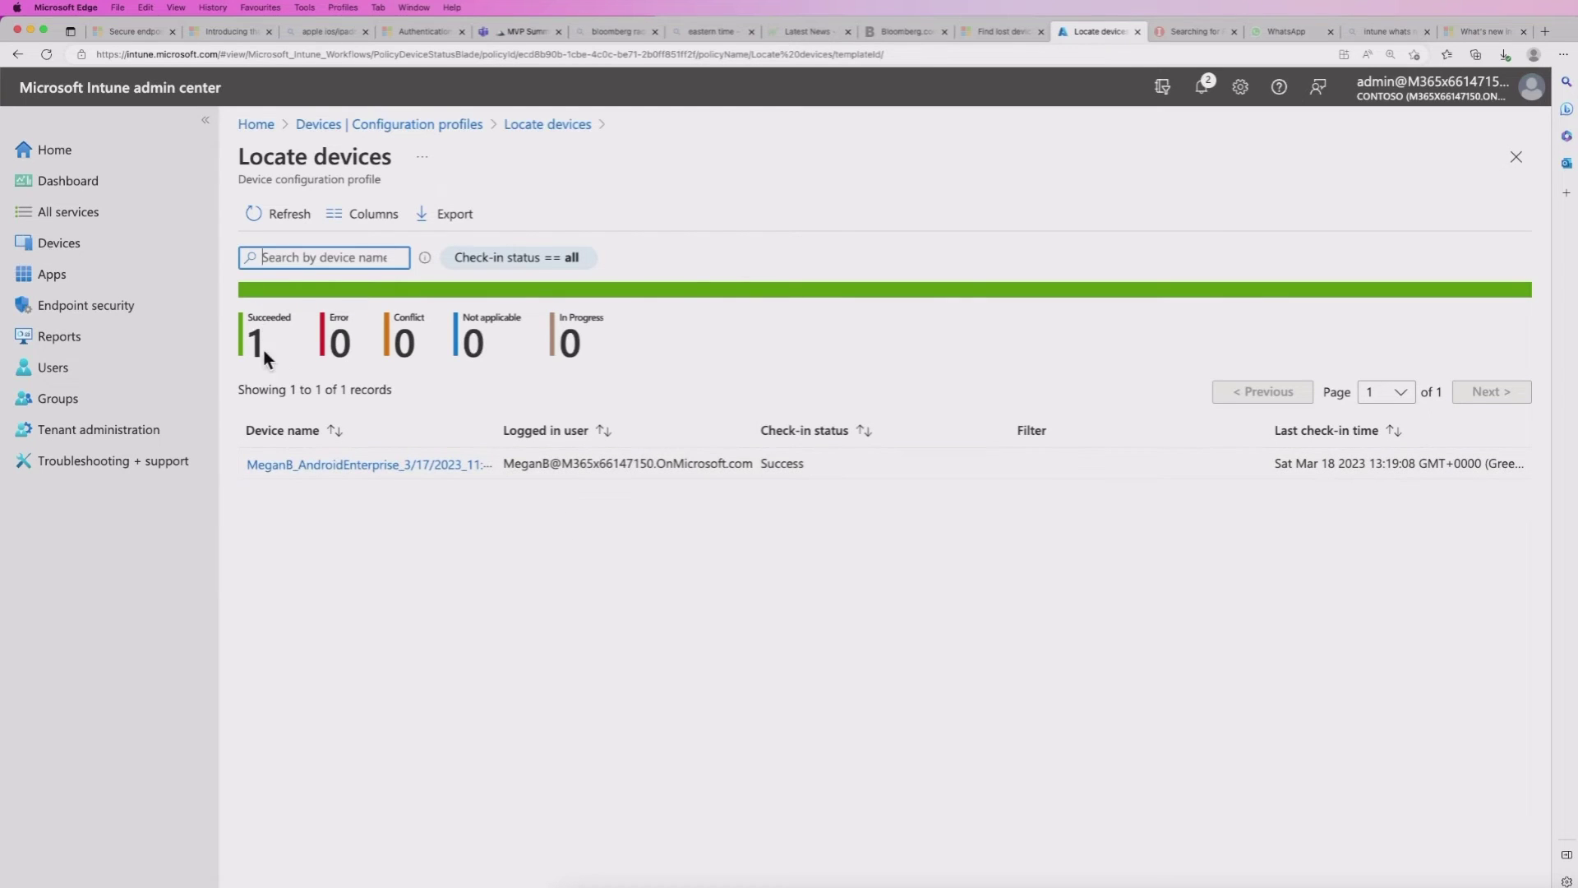
left_click(334, 465)
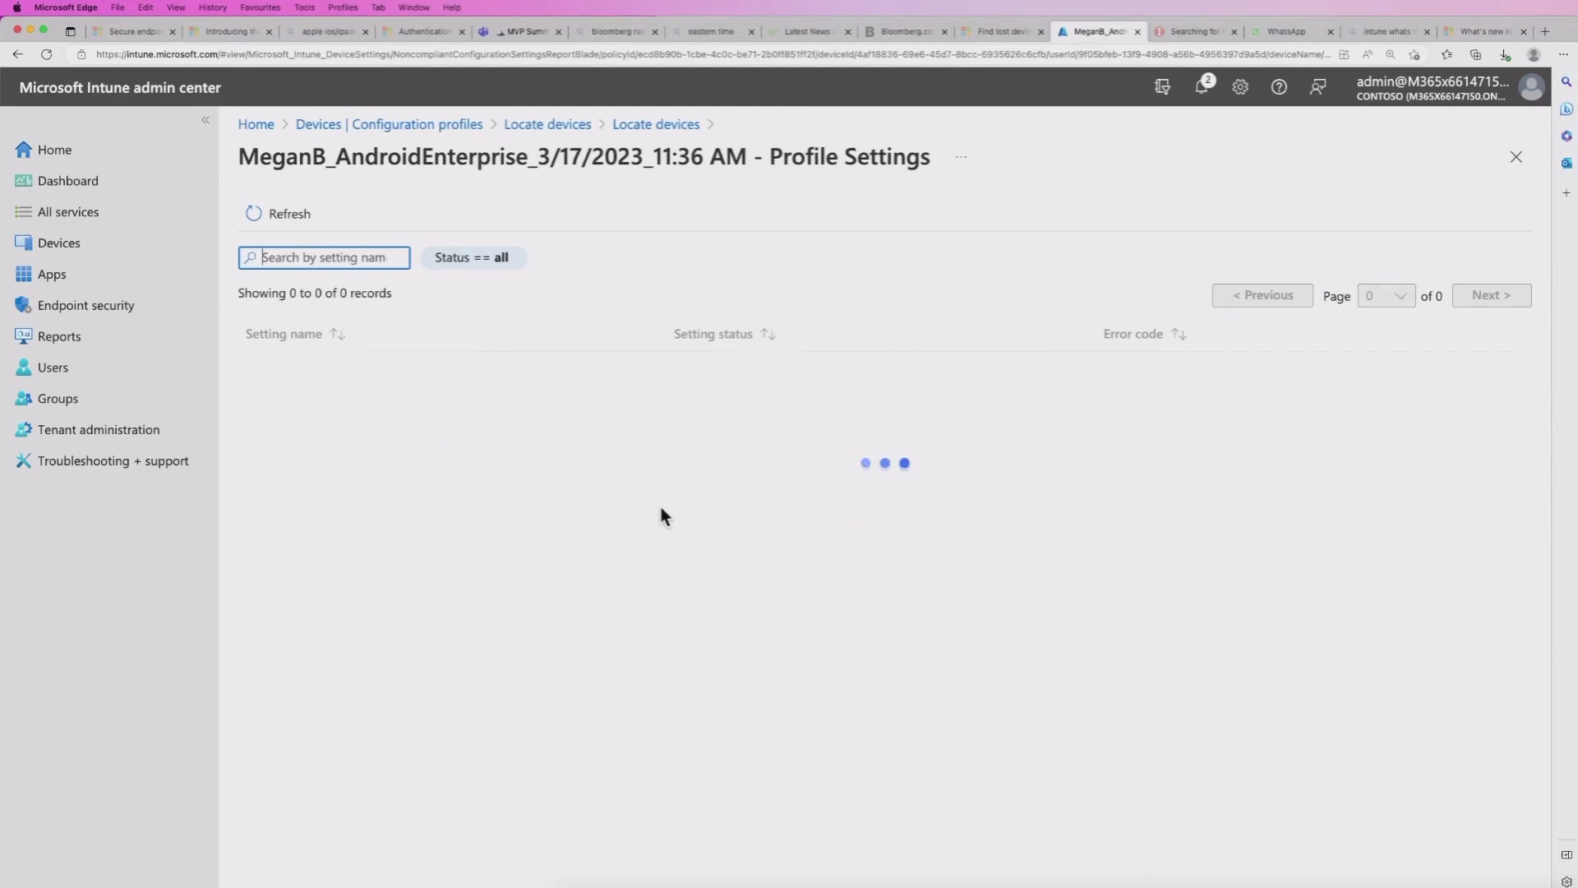
key("super+Tab")
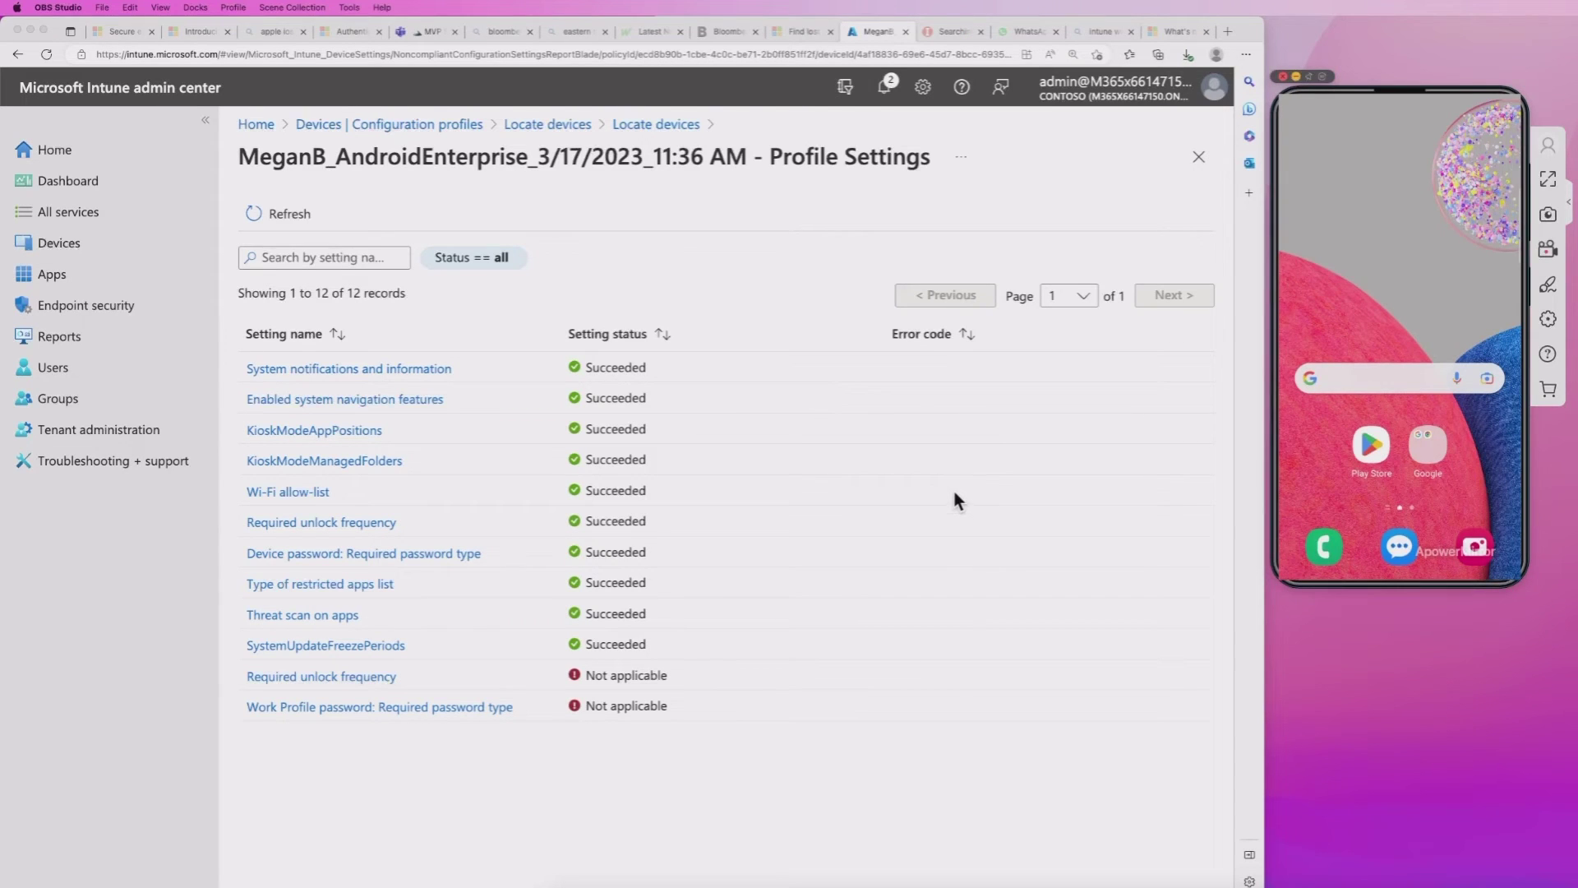
Step: Open the Samsung phone's device page from the Android devices list
left_click(64, 243)
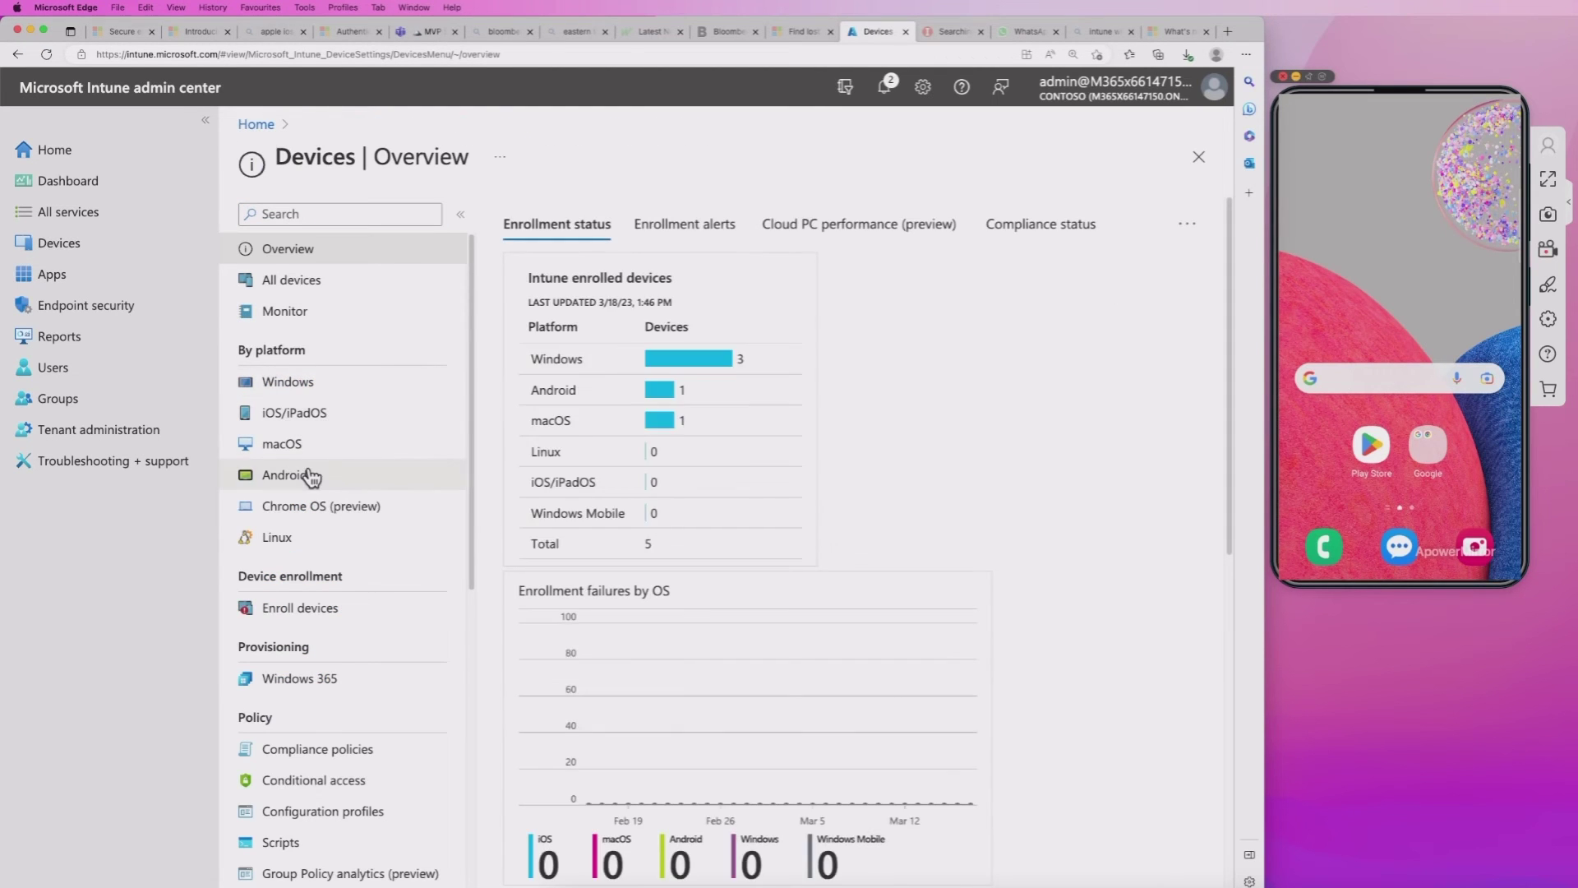
left_click(309, 475)
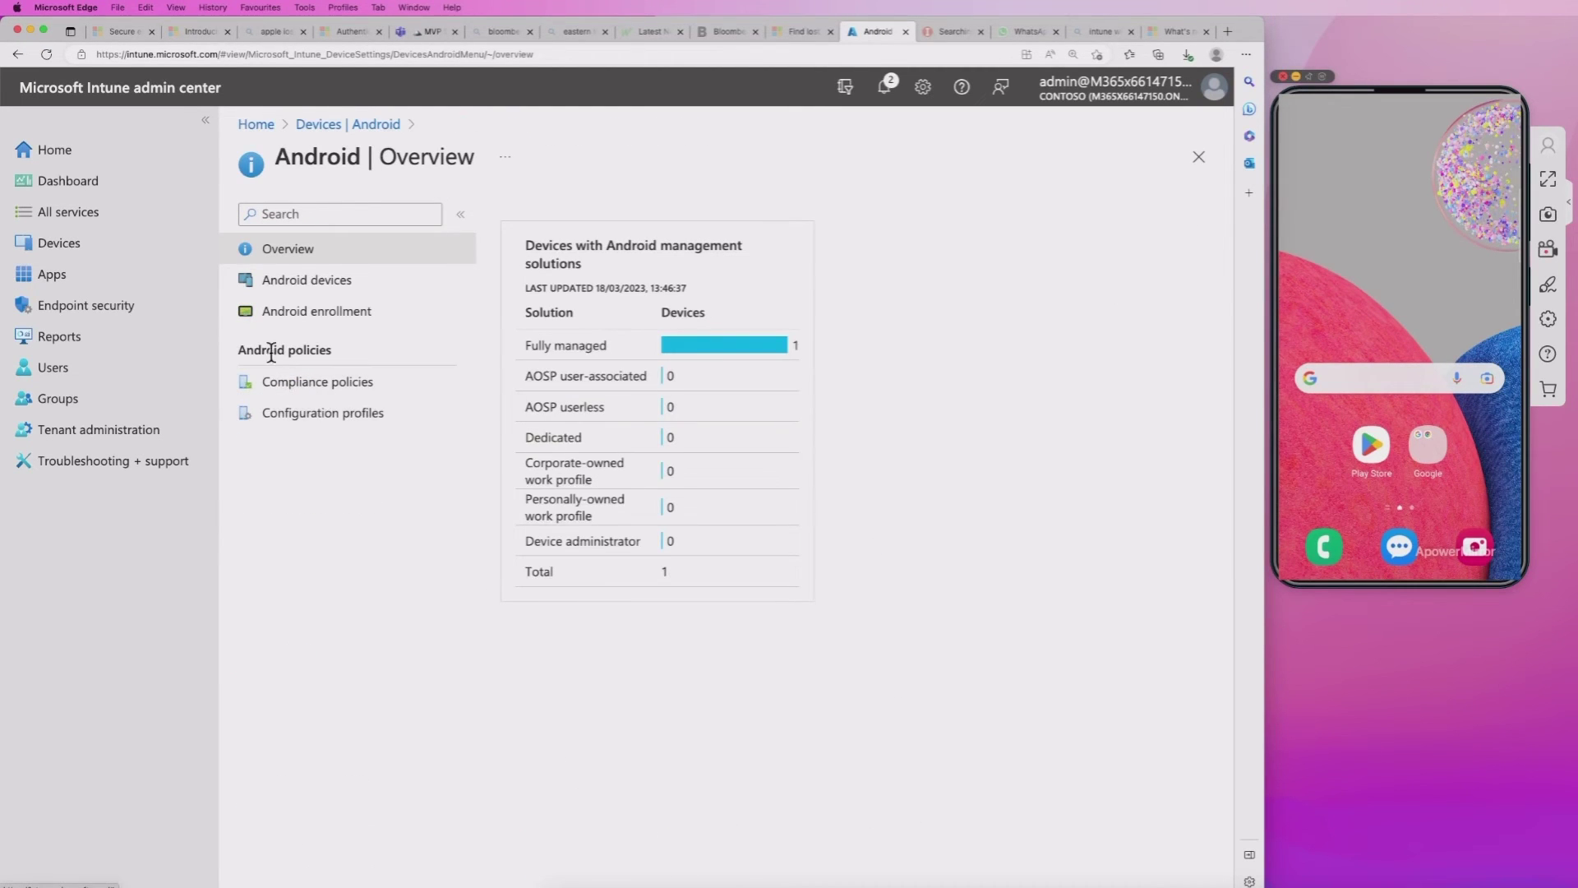
left_click(309, 282)
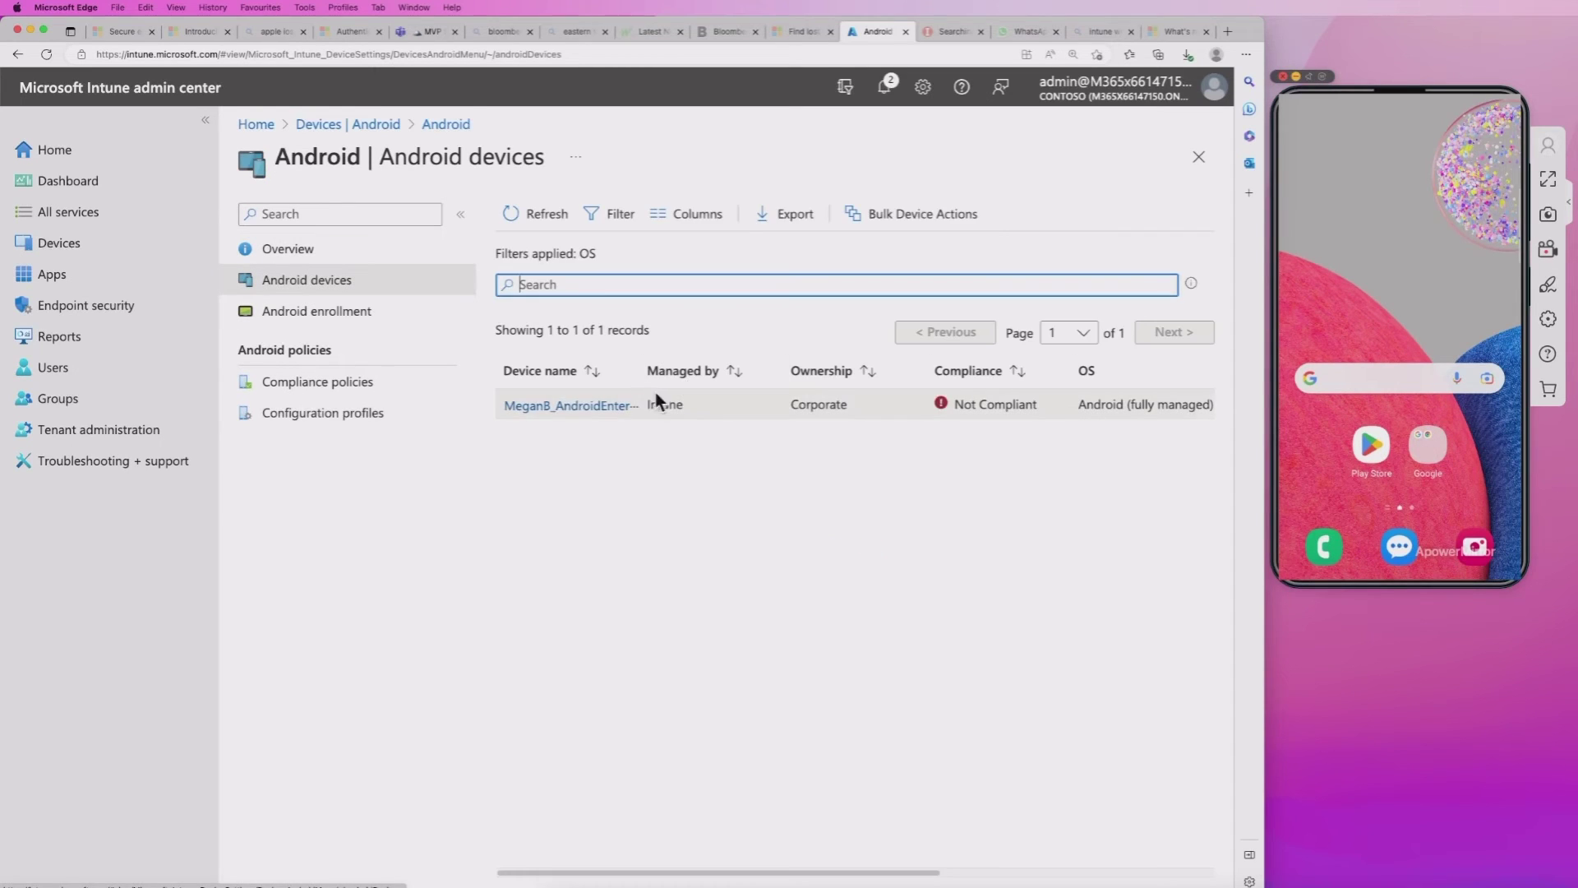
left_click(581, 405)
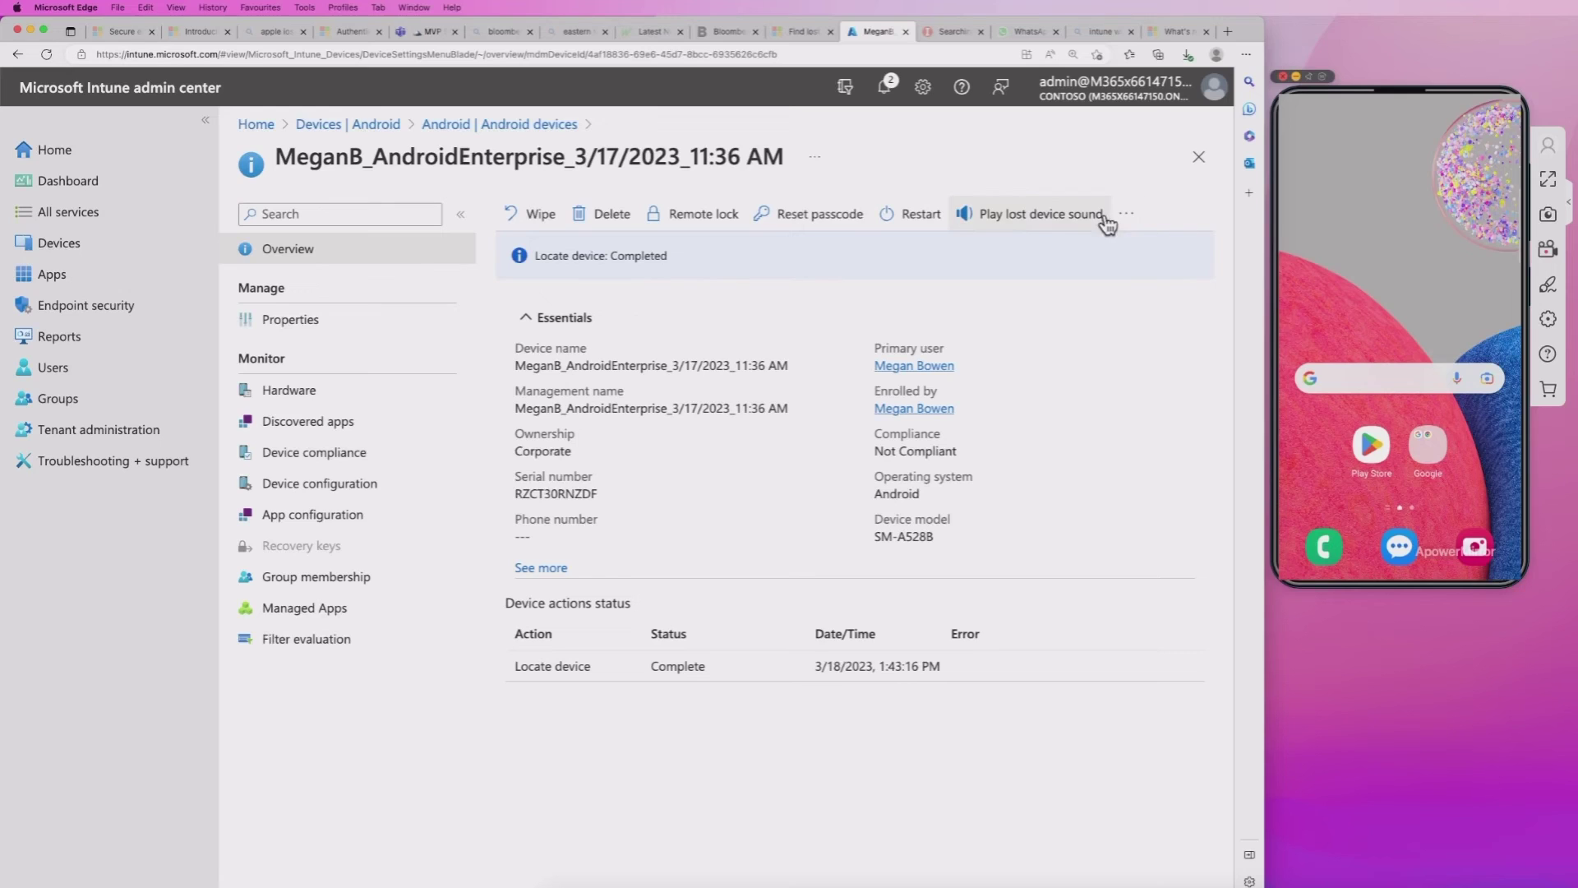
Step: Play the lost device sound on the phone for 1 minute
left_click(1047, 221)
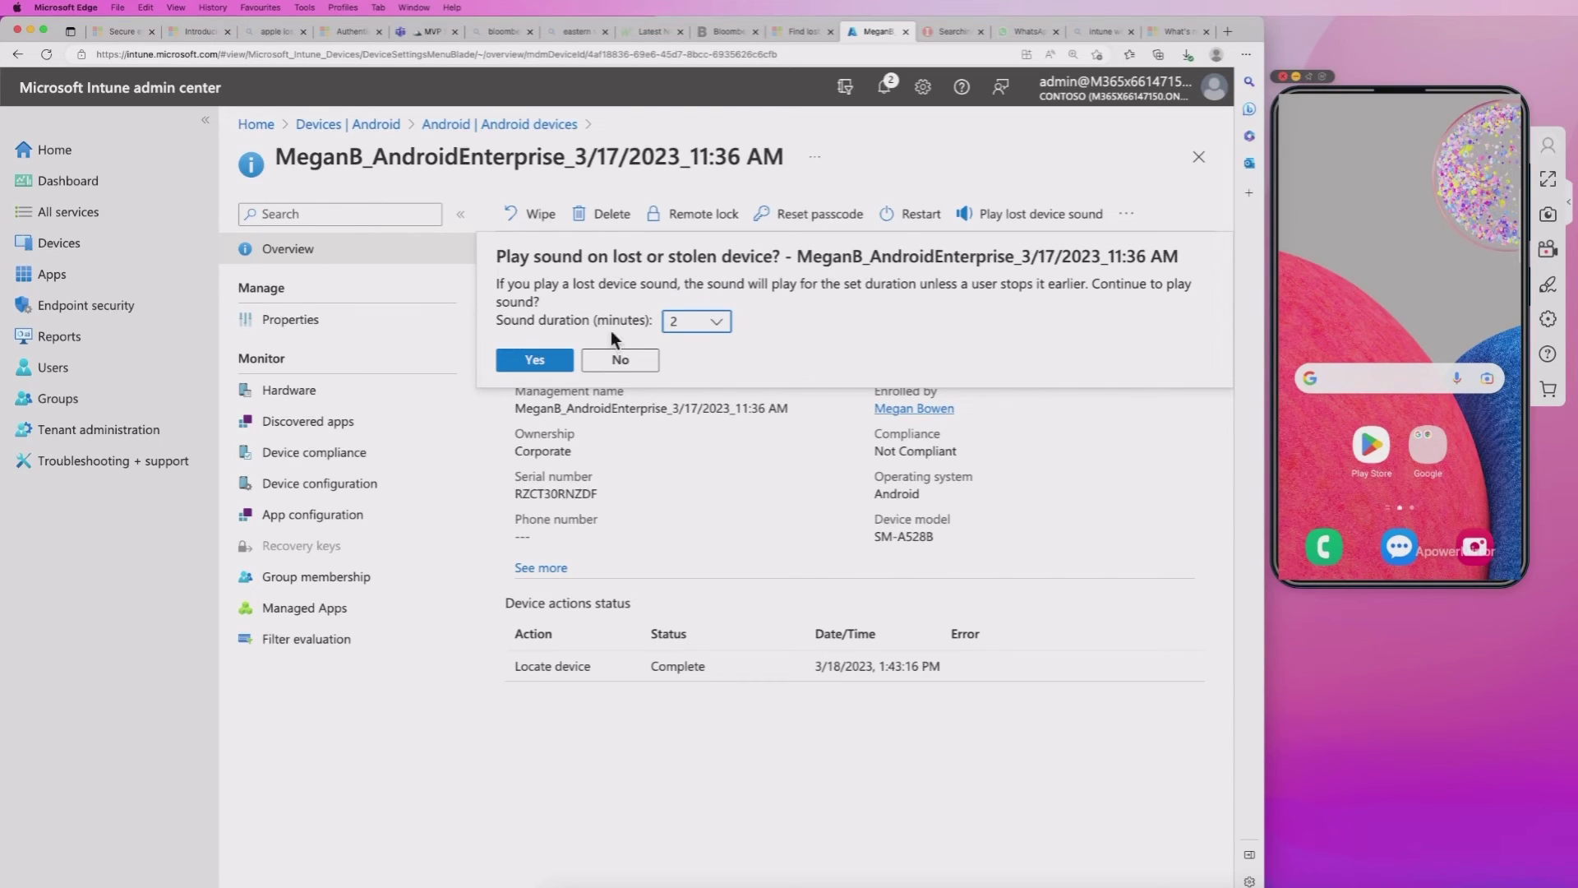
left_click(712, 323)
left_click(695, 345)
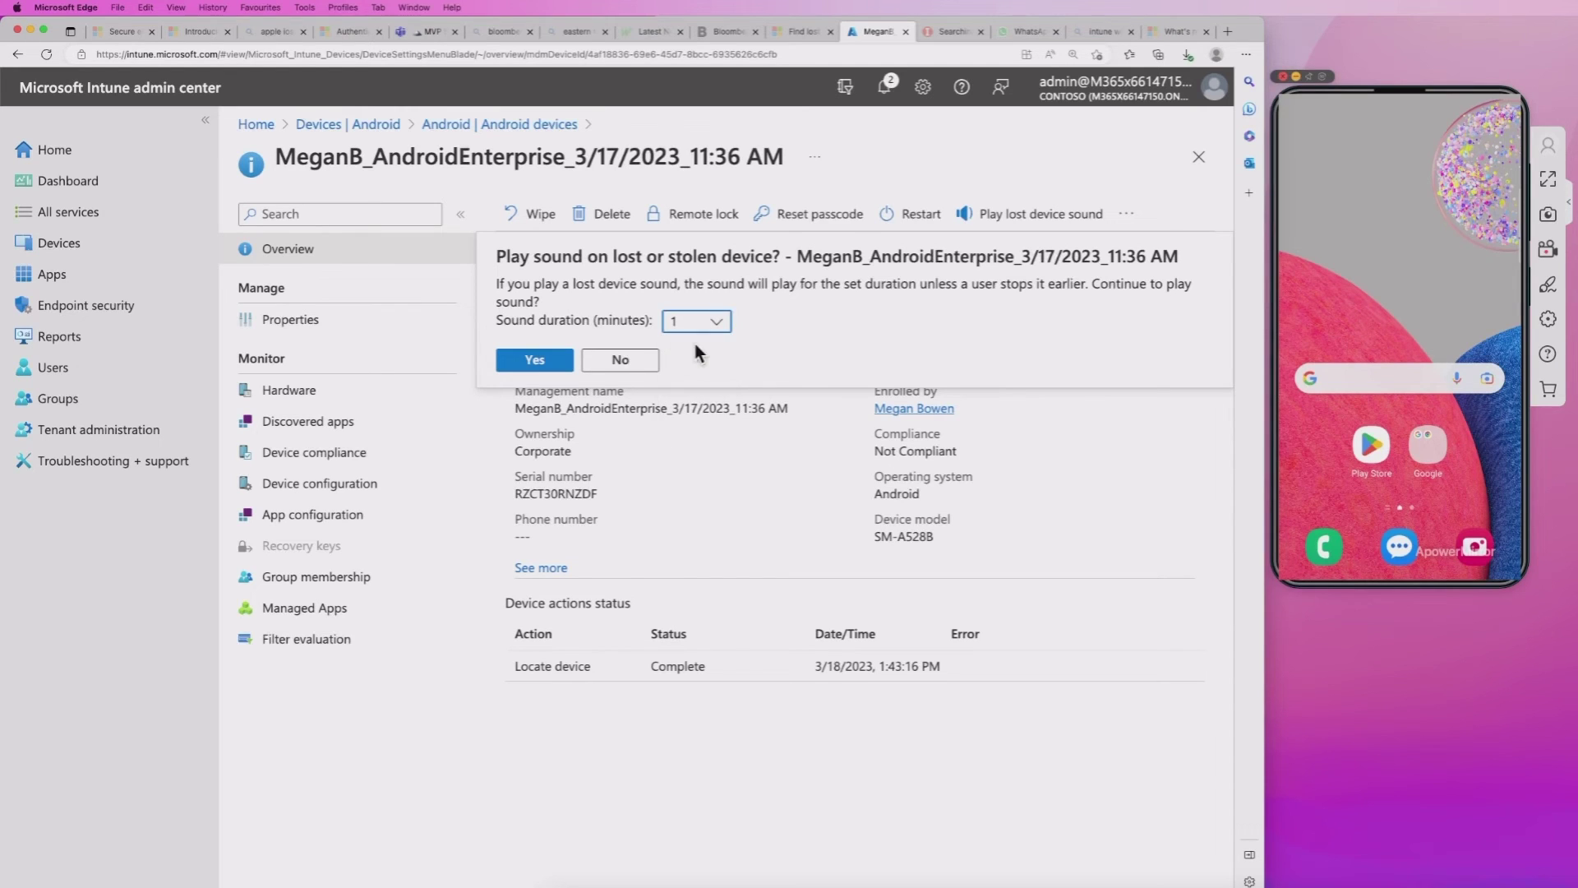
left_click(535, 360)
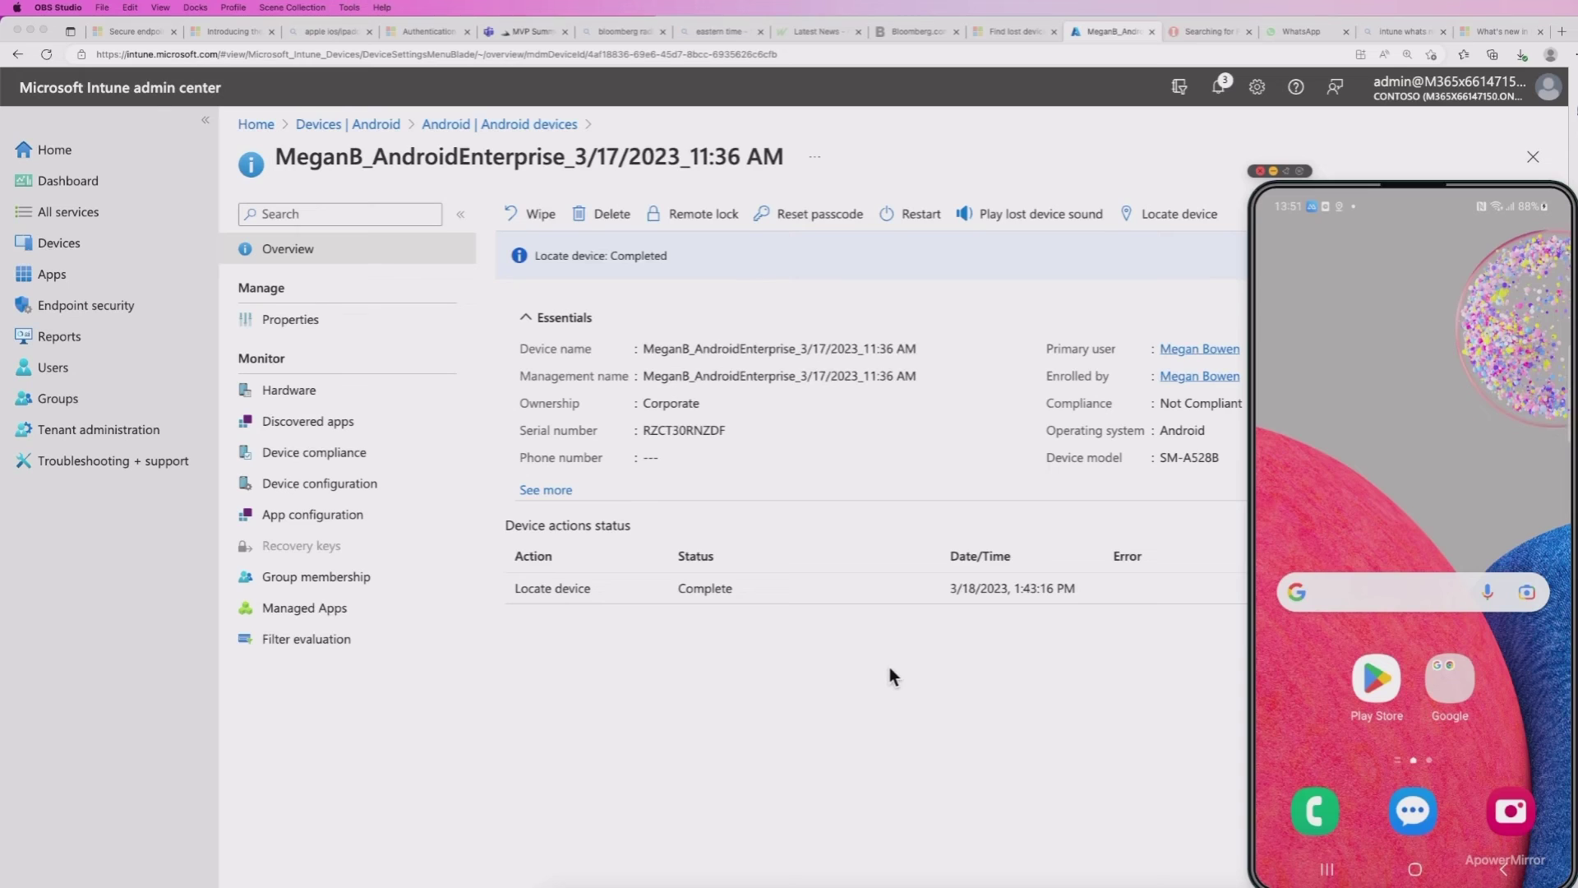
Step: Narrow the browser, then request Locate device on the phone, consenting to Bing Maps location sharing
left_click(1176, 214)
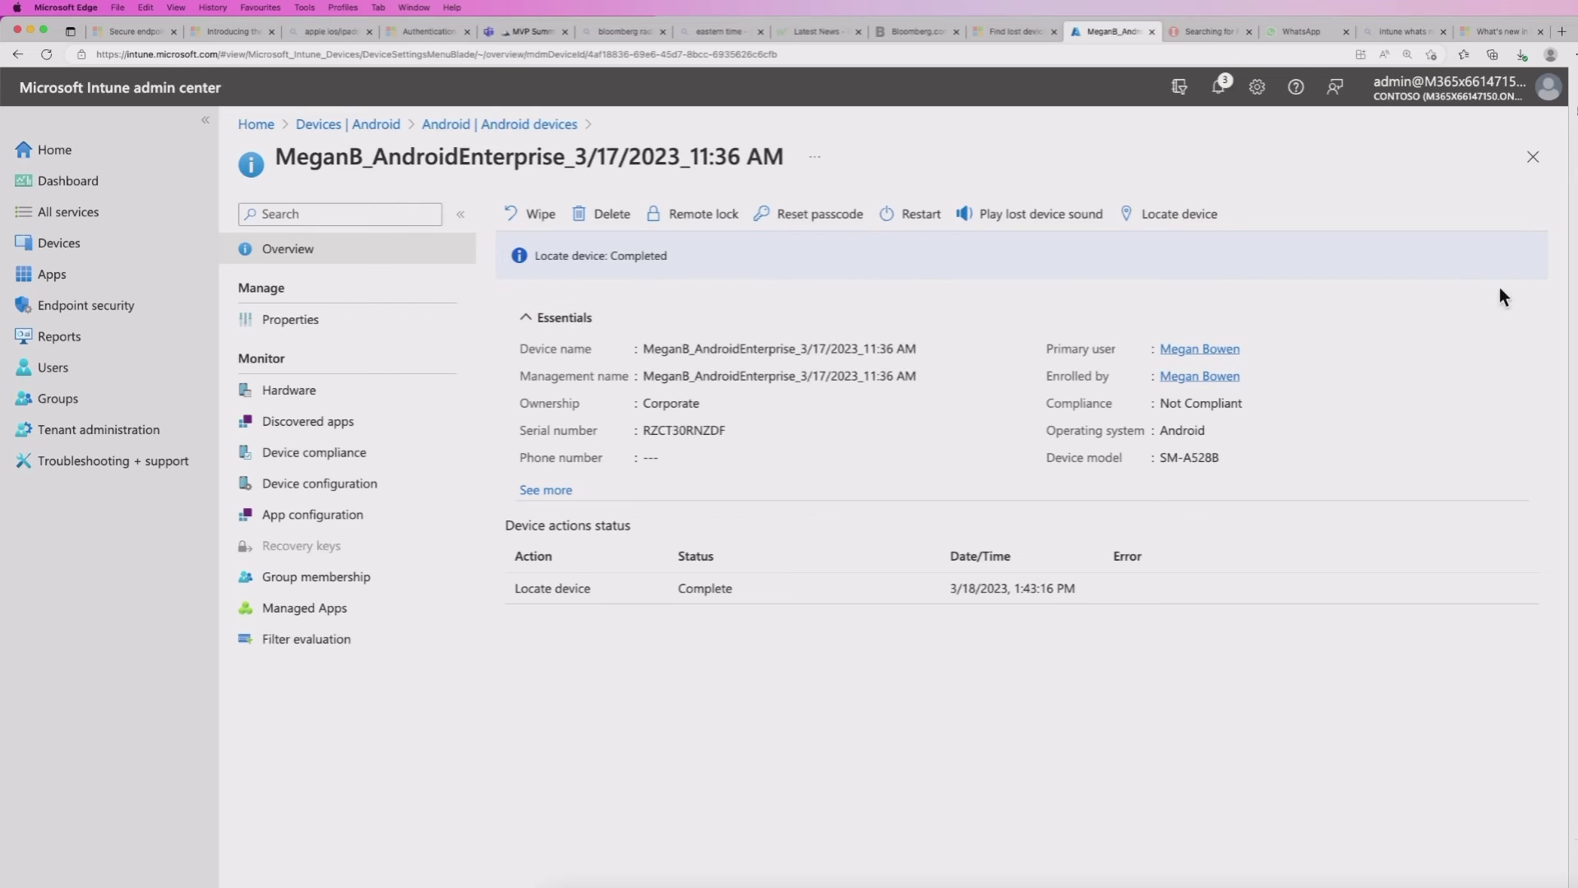
left_click_drag(1576, 281, 1245, 282)
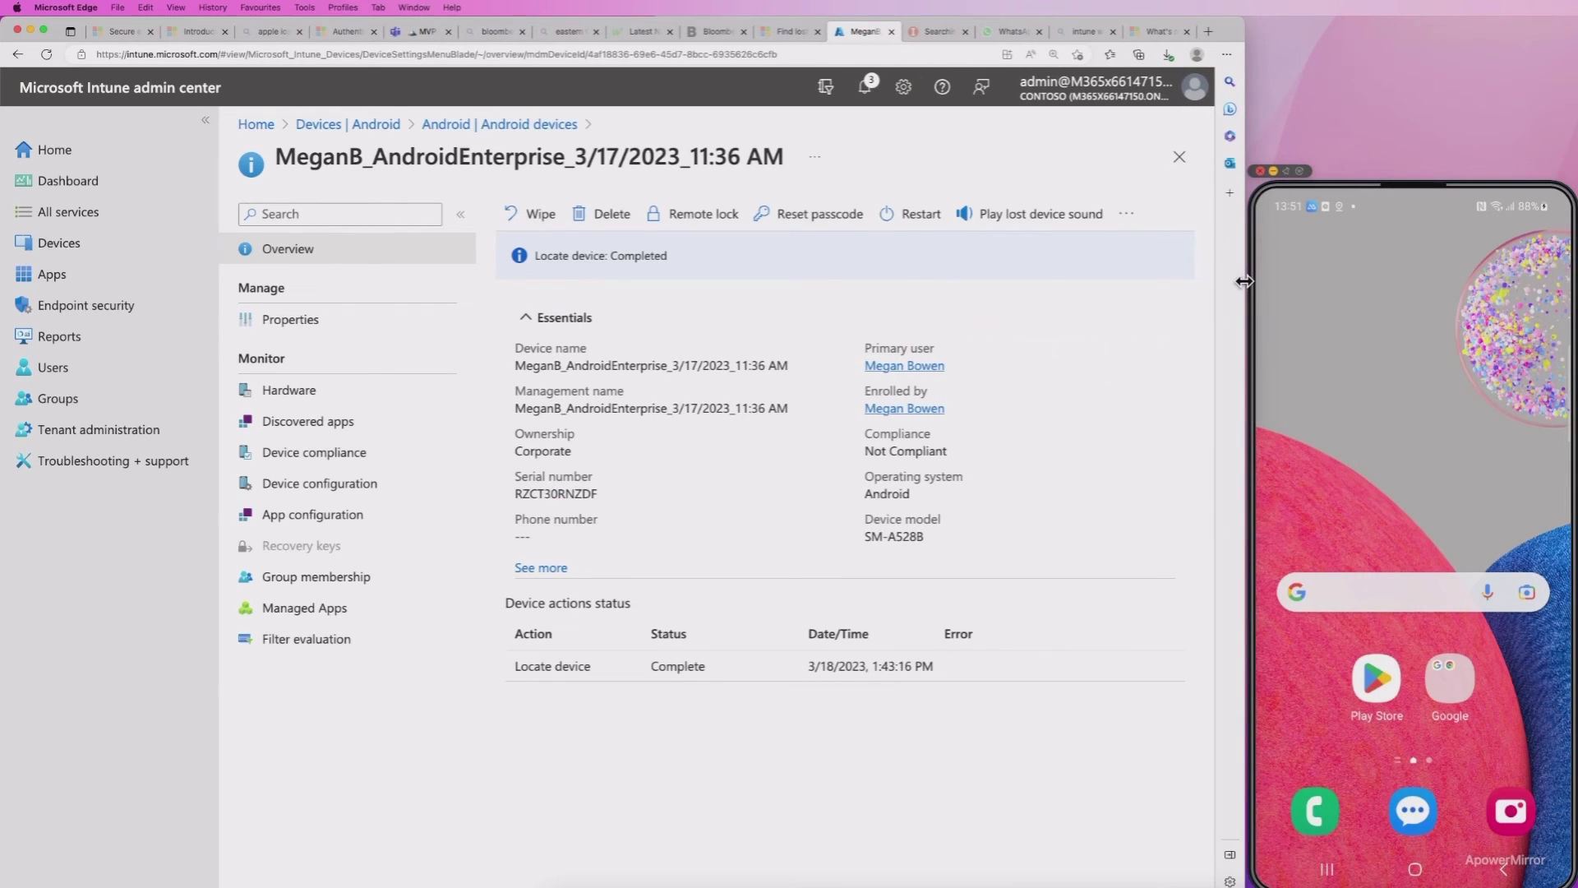
left_click(1126, 214)
left_click(1094, 255)
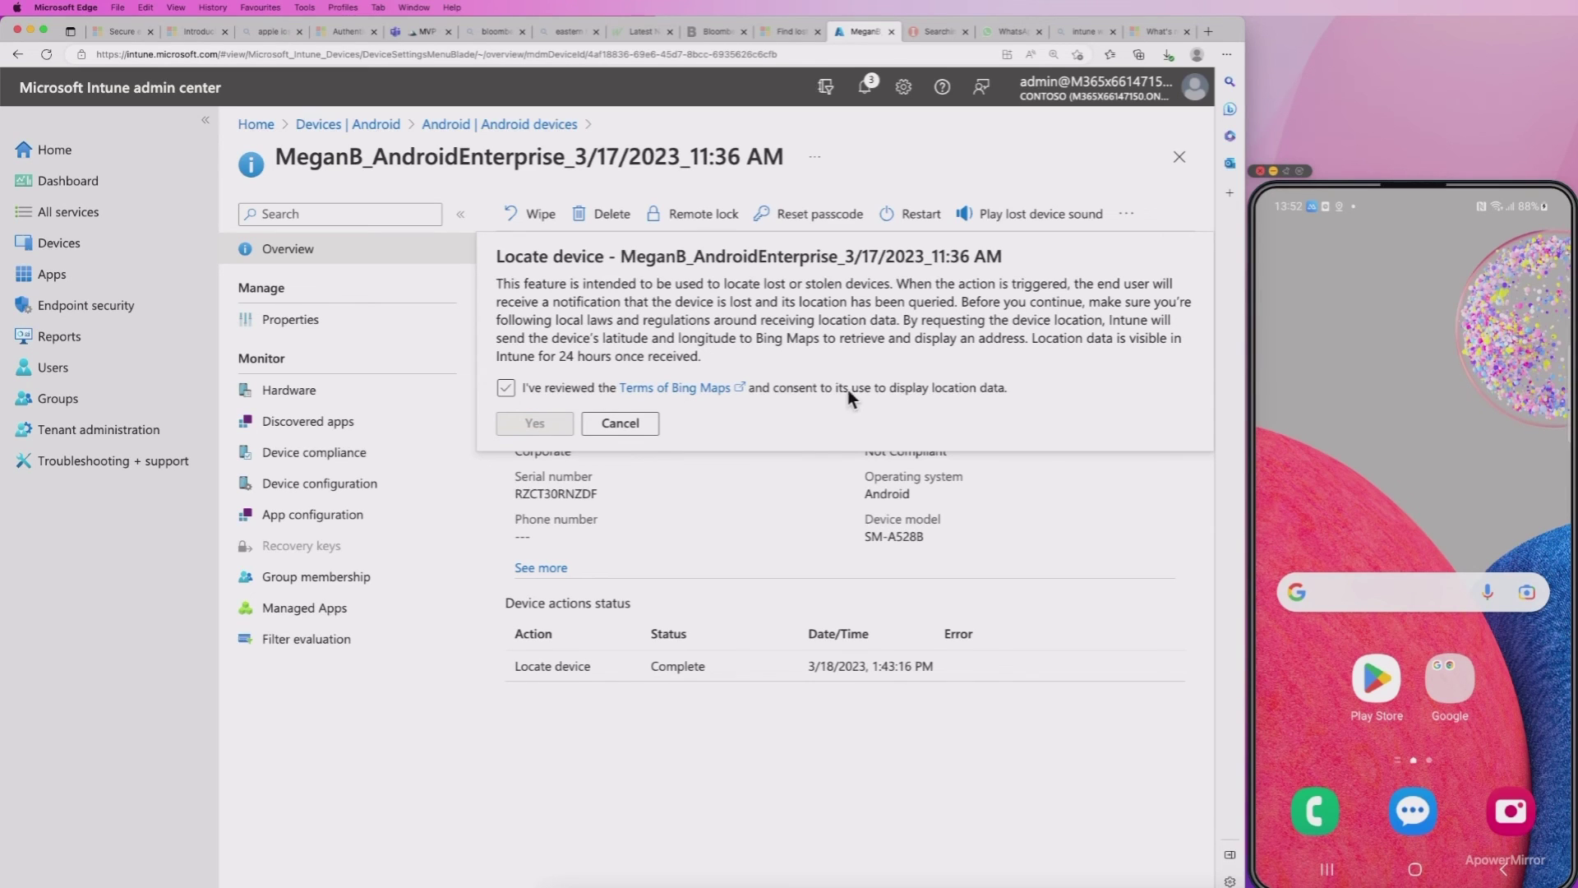
left_click(506, 387)
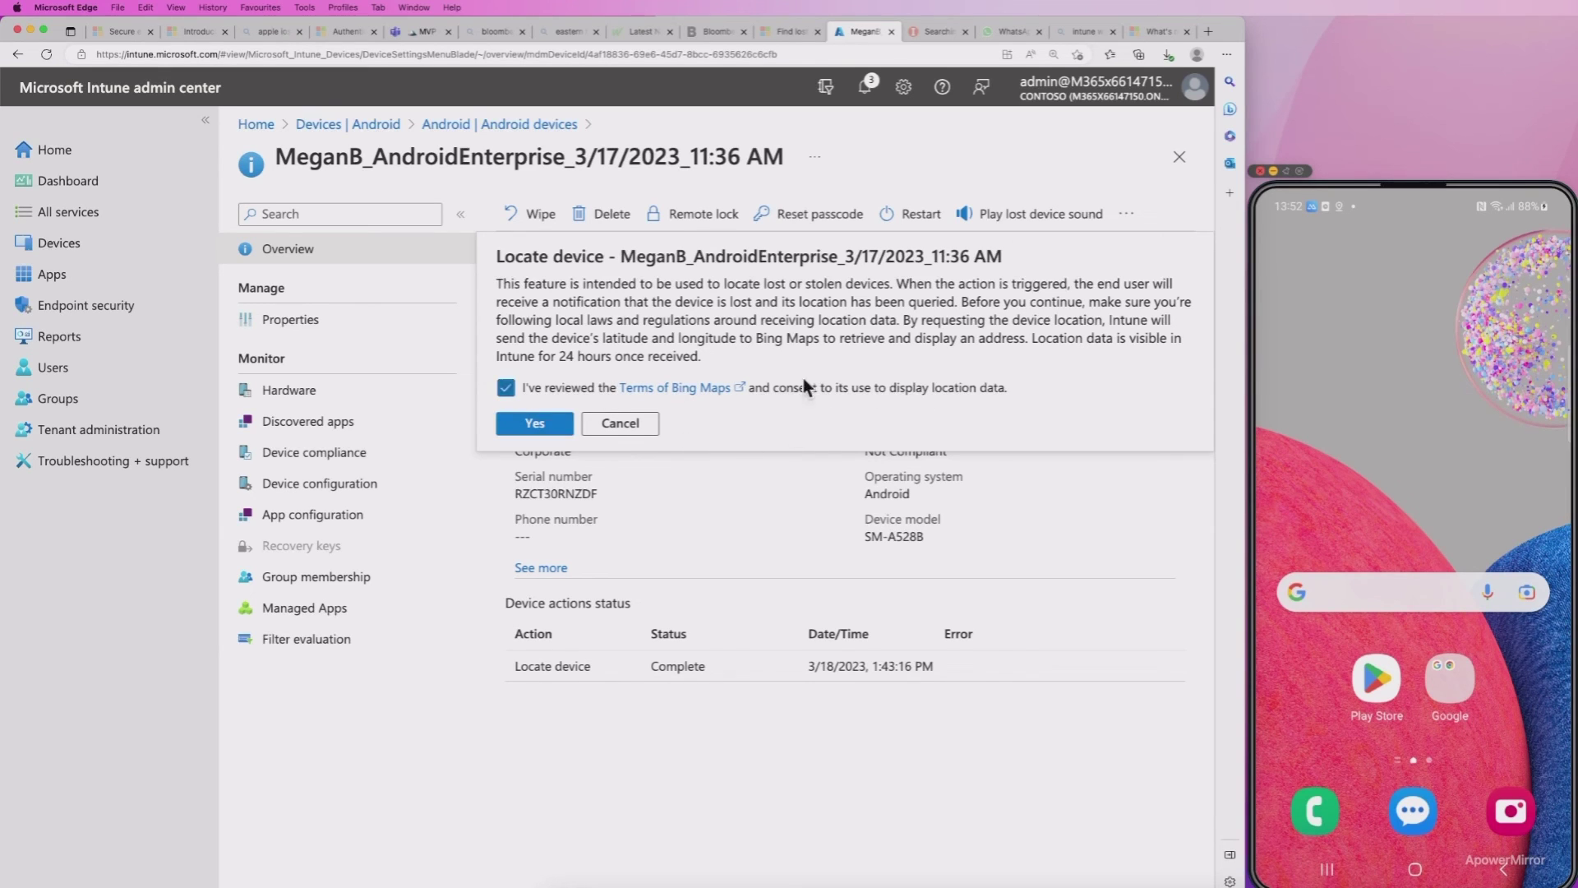
left_click(535, 423)
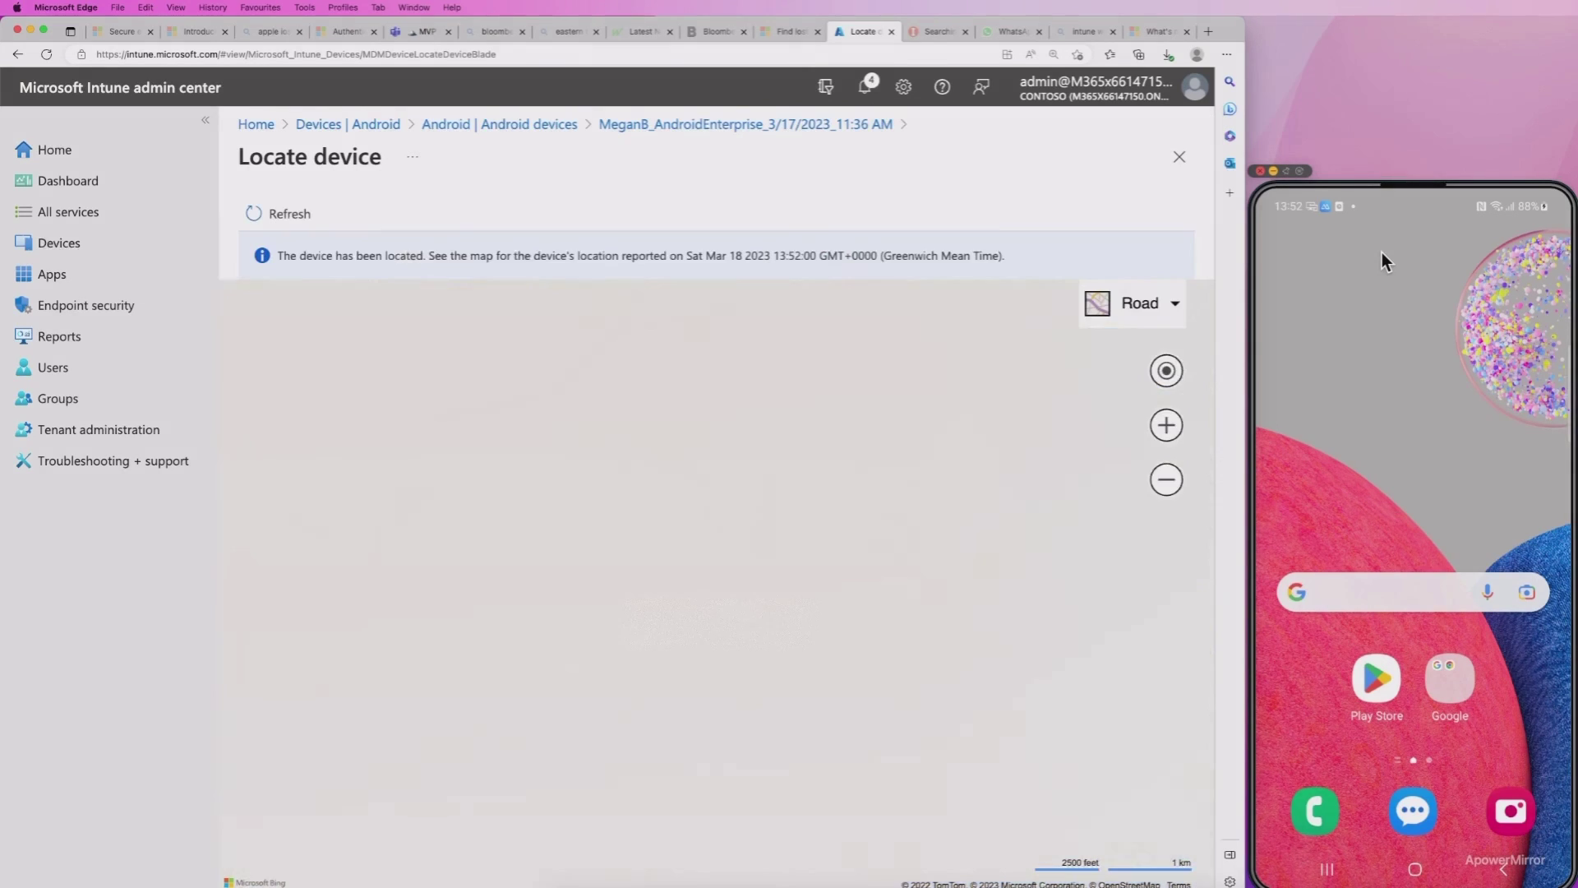
Step: Keep the Road map style to view the pinned location near Rickmansworth and Watford
left_click(1140, 303)
left_click(1023, 282)
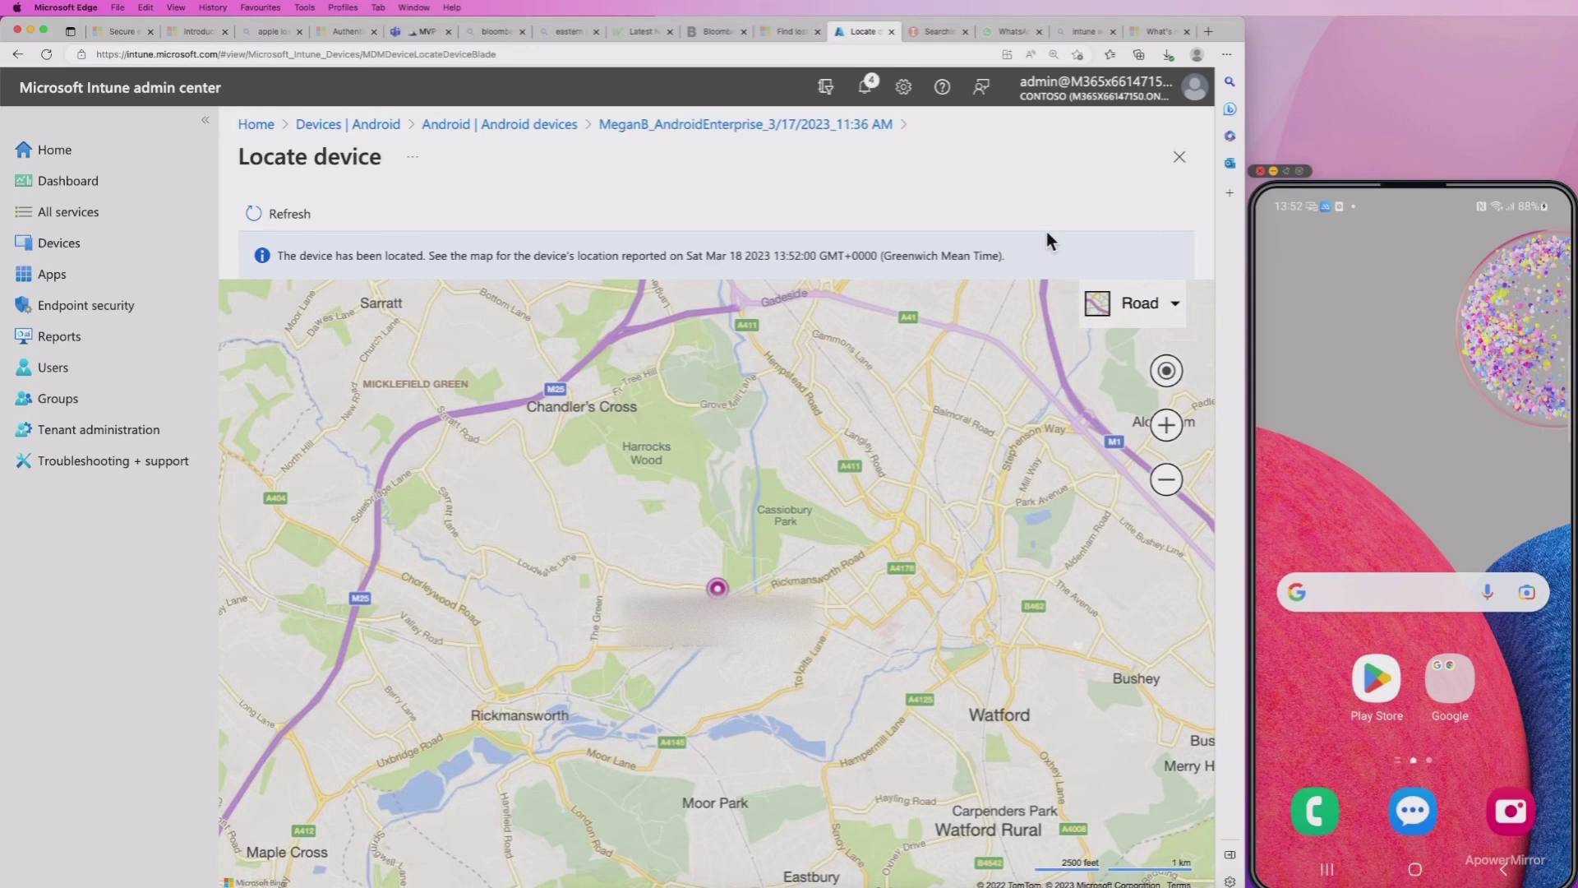